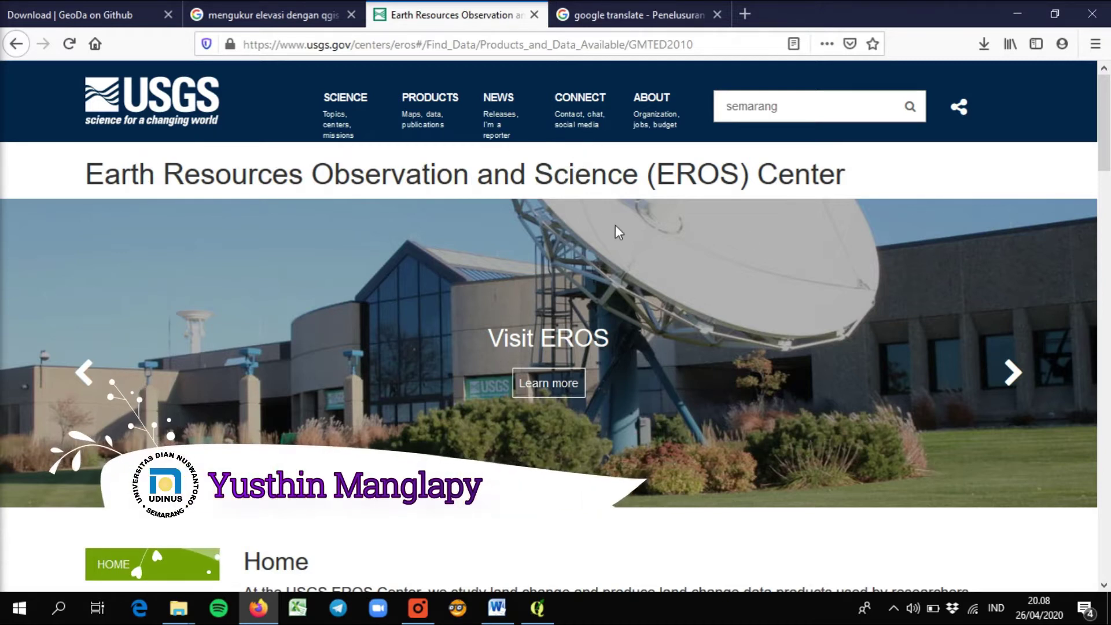
Step: Open EarthExplorer from the EROS Quick Links on the USGS EROS Center page
scroll(379, 434, down, 3)
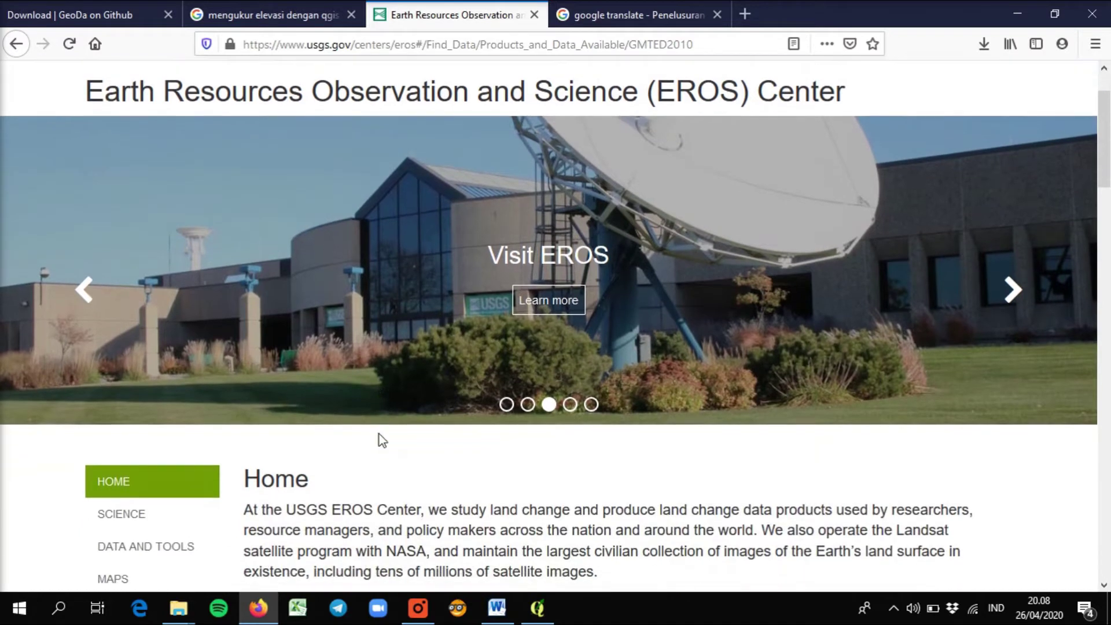
scroll(433, 313, down, 5)
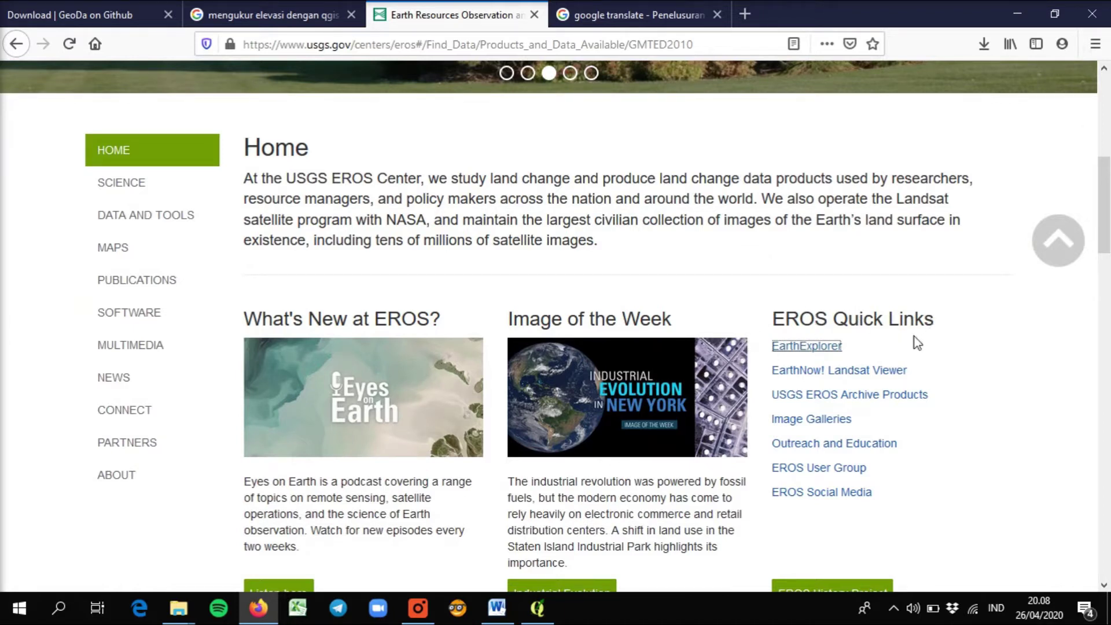
click(805, 349)
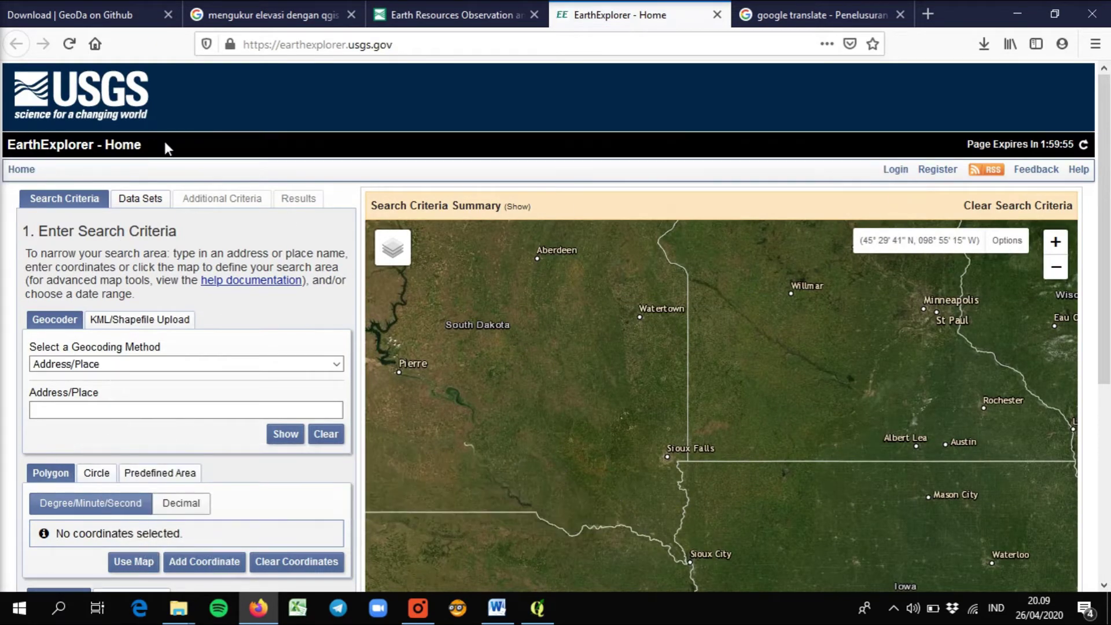
Step: Search for the address/place "indonesia" and set the matching Indonesia location as the search area
scroll(456, 289, down, 3)
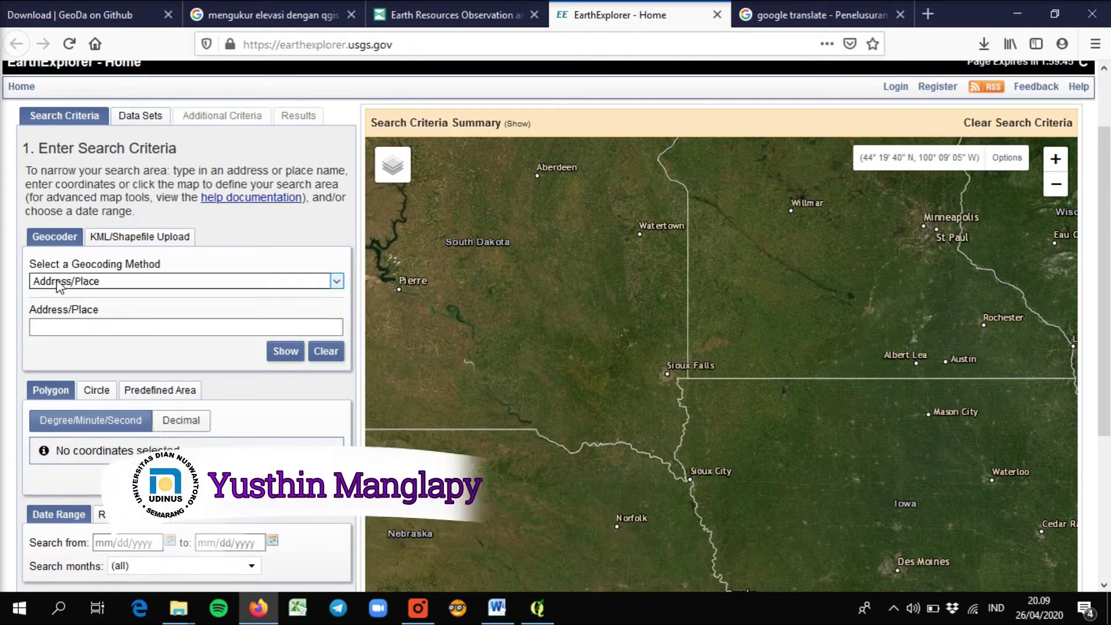
click(130, 282)
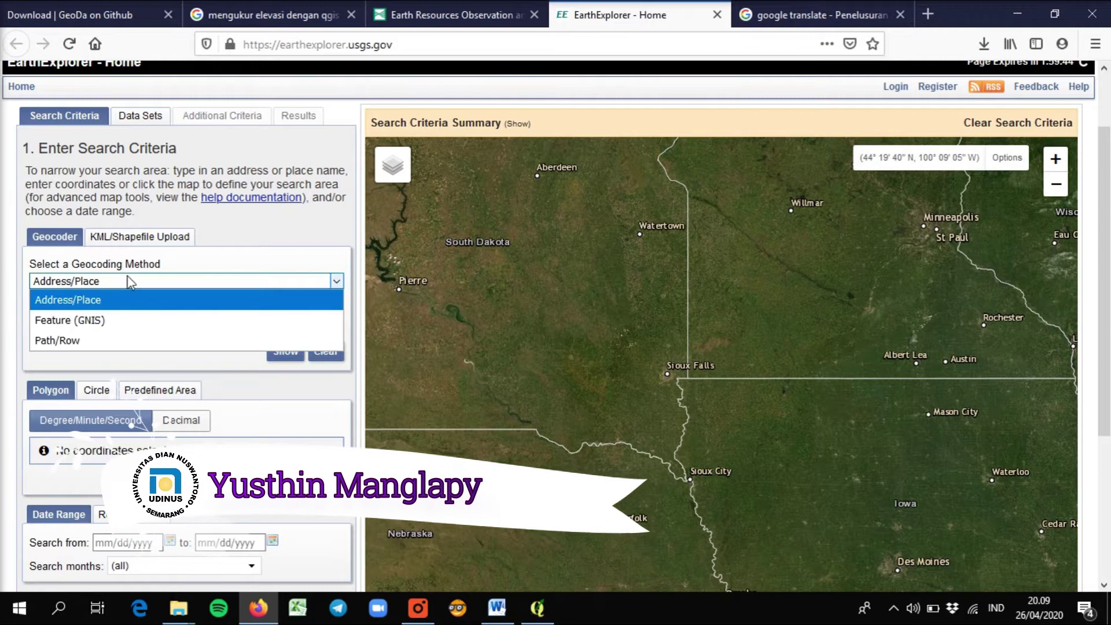
click(68, 301)
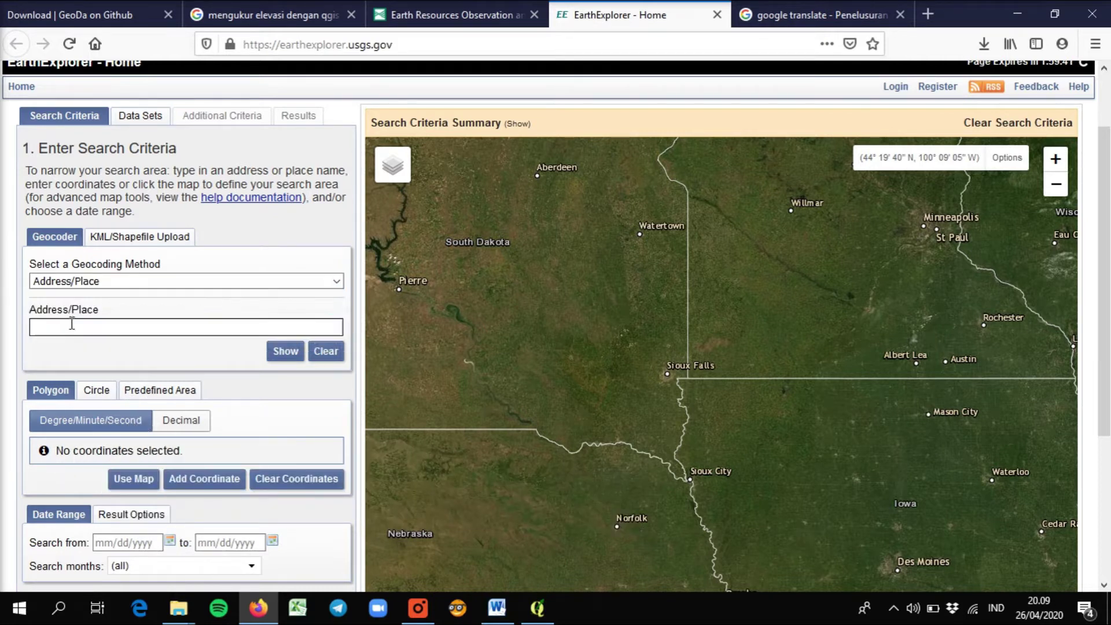
text(in)
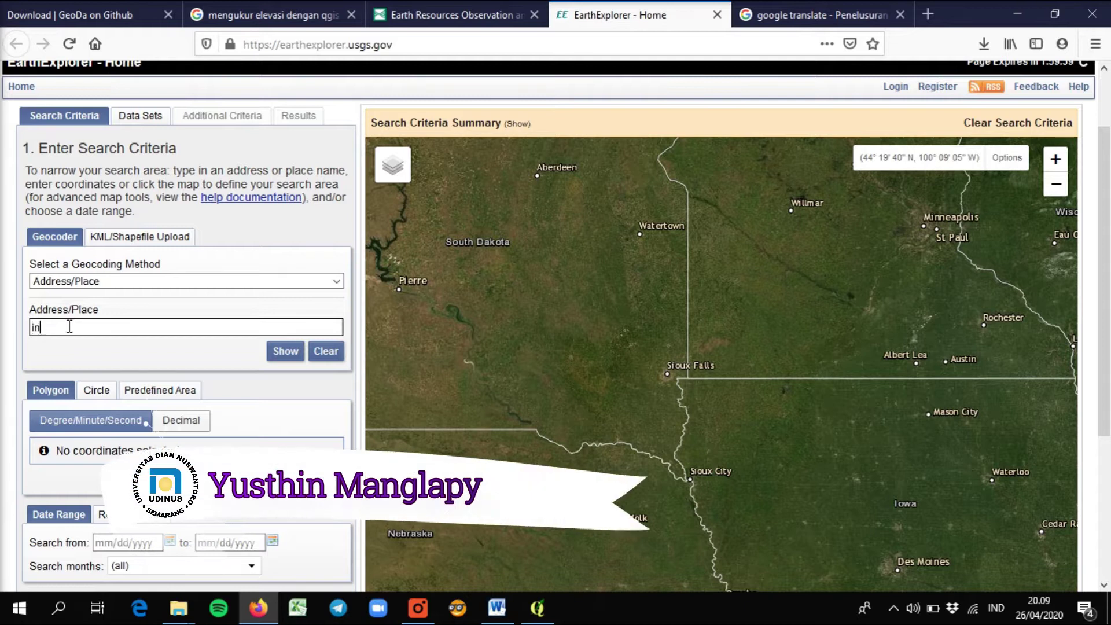
text(donesia)
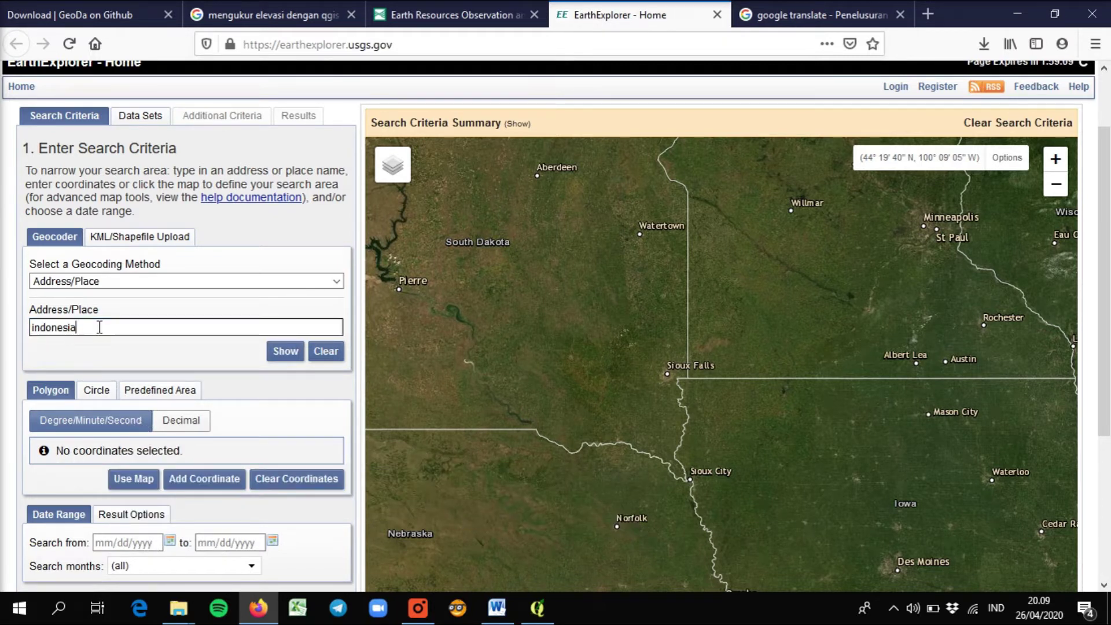
key(Return)
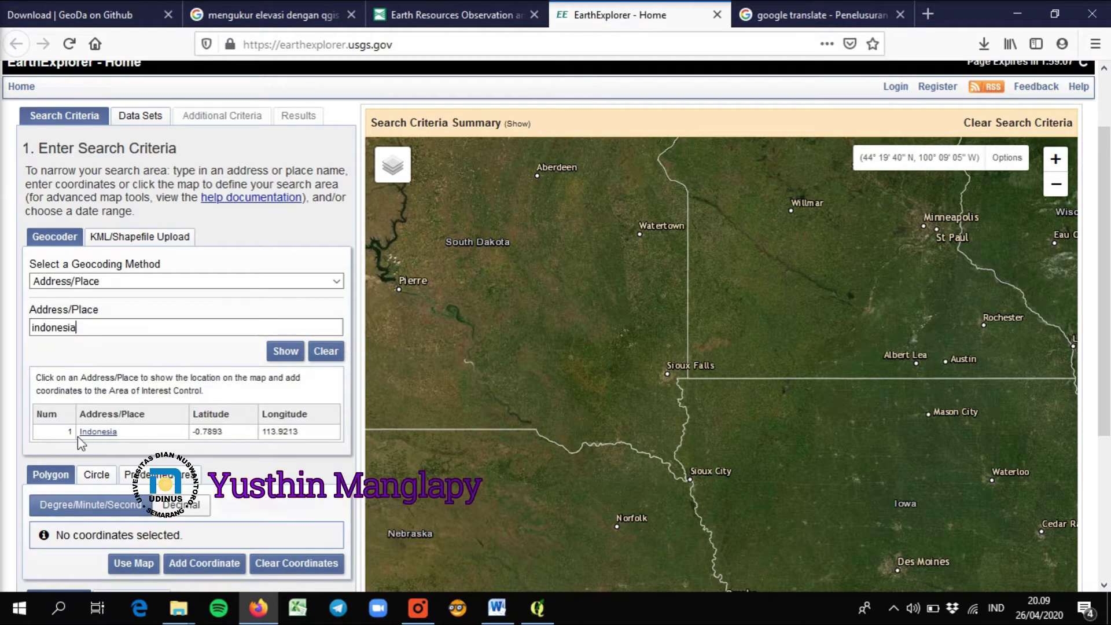
click(94, 431)
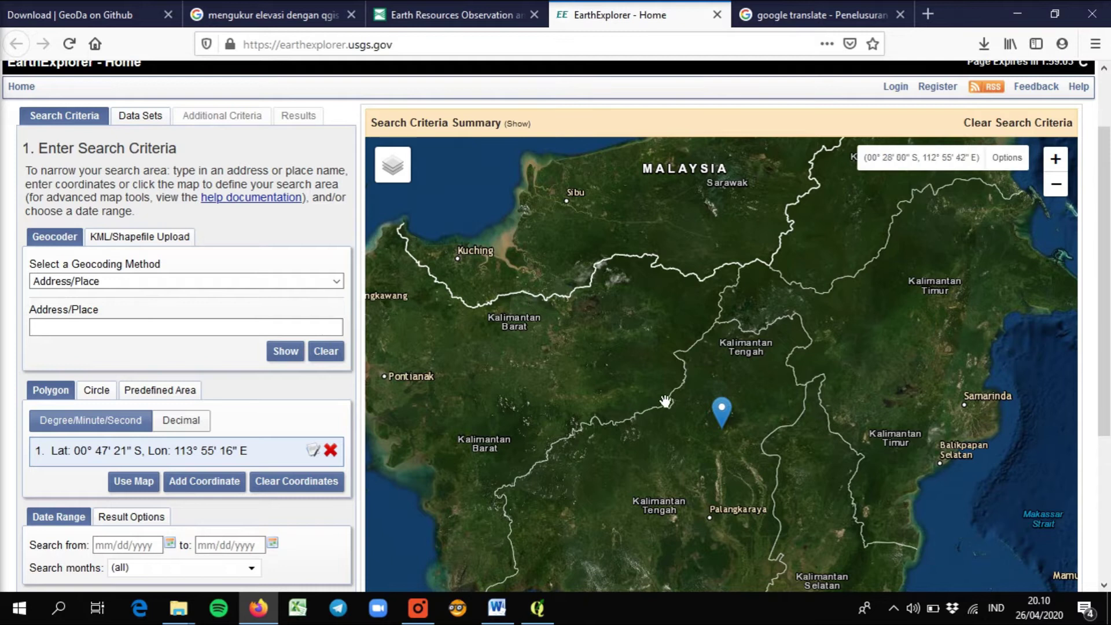
scroll(735, 384, down, 1)
scroll(736, 387, down, 2)
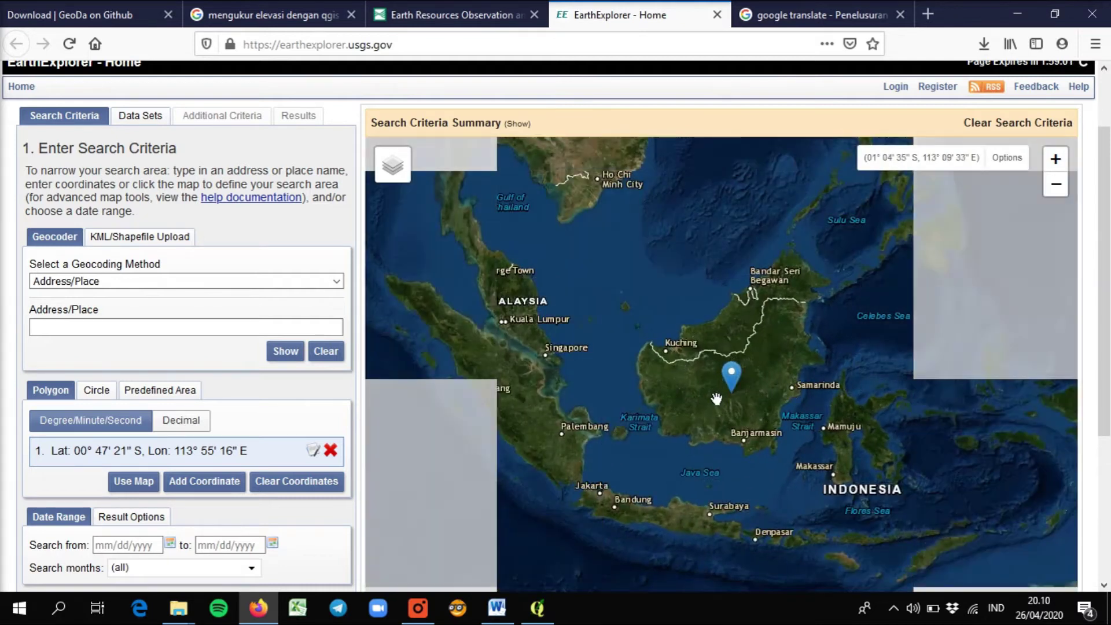
Step: Search for the address/place "semarang" and set Semarang, Central Java, as the search area on the map
click(86, 328)
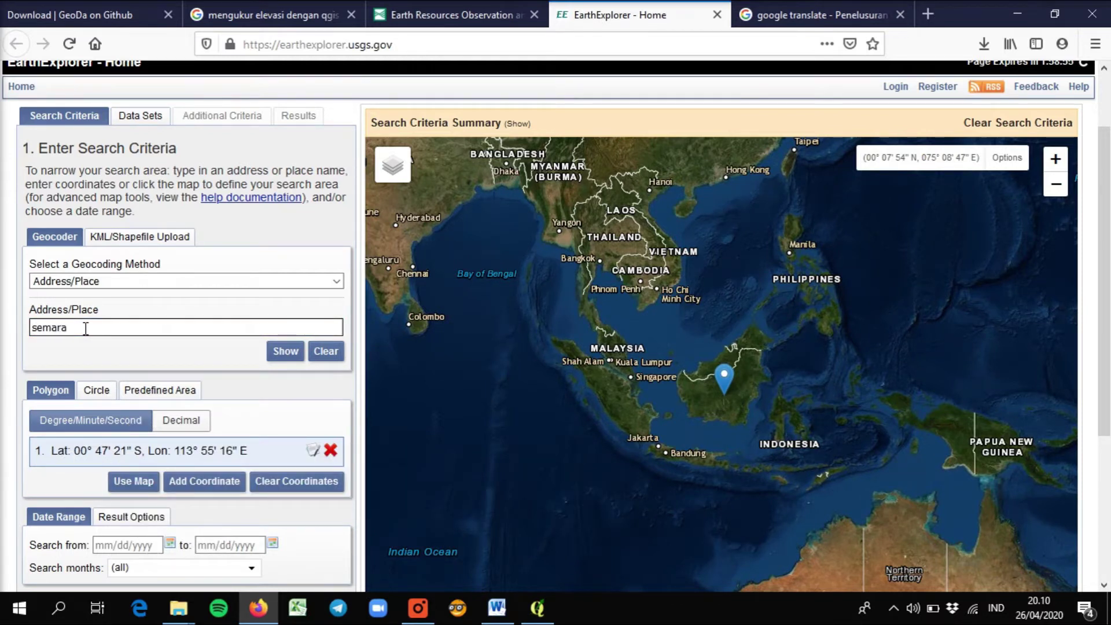
click(275, 352)
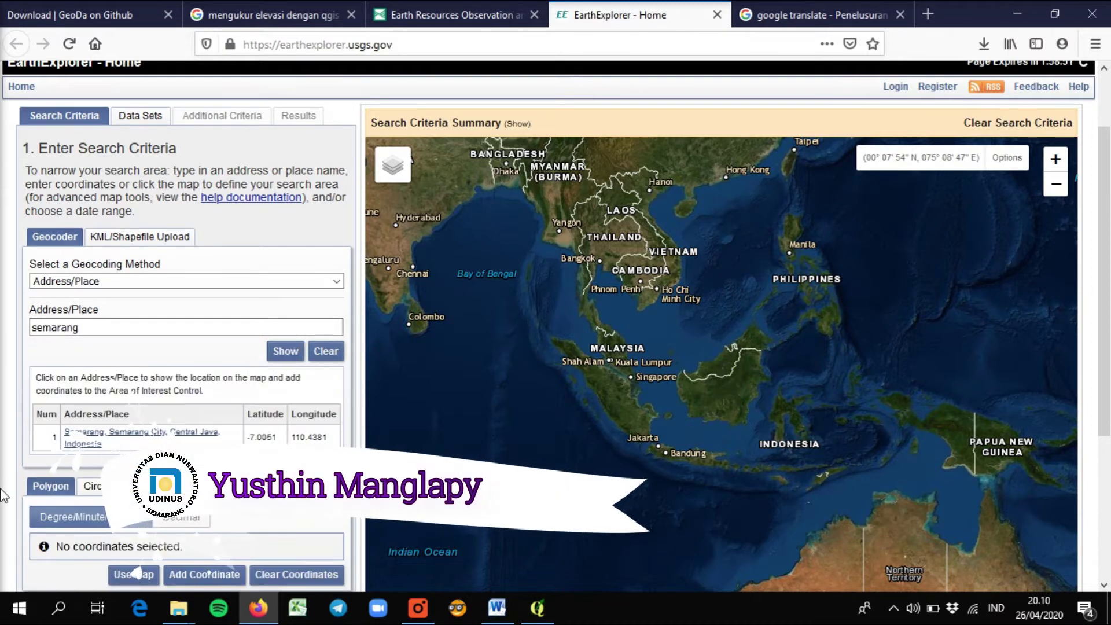
click(84, 443)
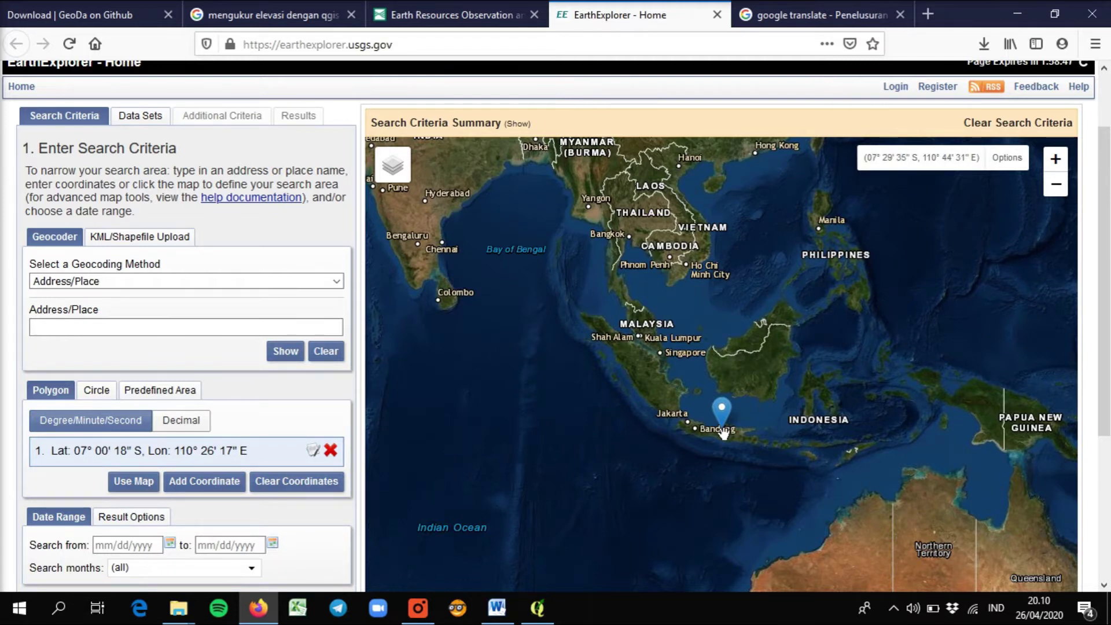
scroll(725, 433, up, 3)
scroll(745, 377, up, 2)
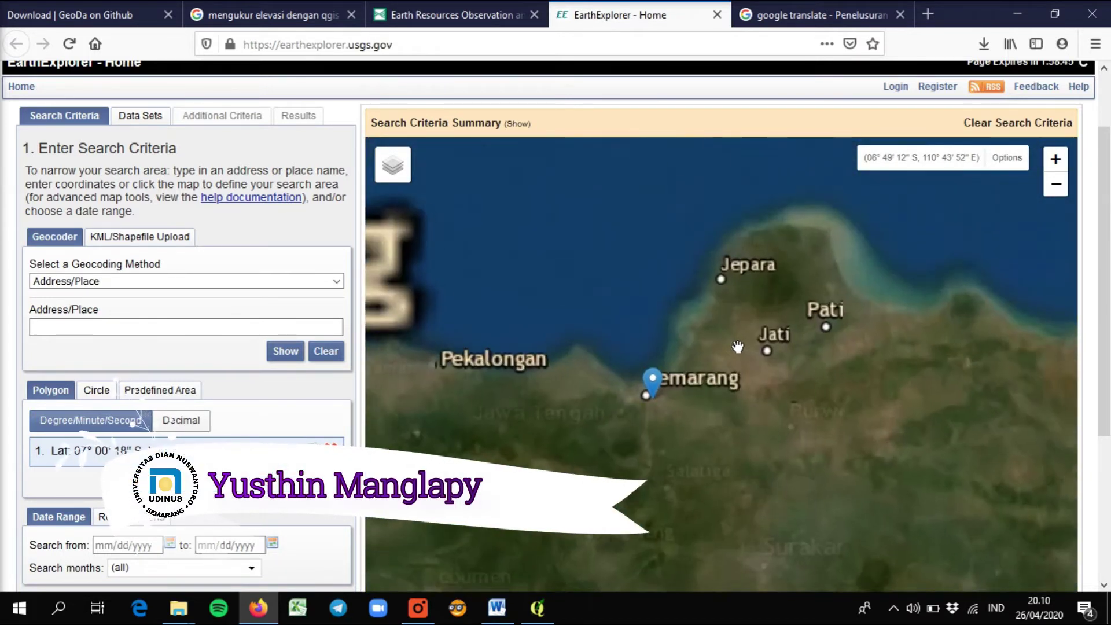
mouse_move(683, 398)
mouse_down()
mouse_move(771, 399)
mouse_move(795, 369)
mouse_up()
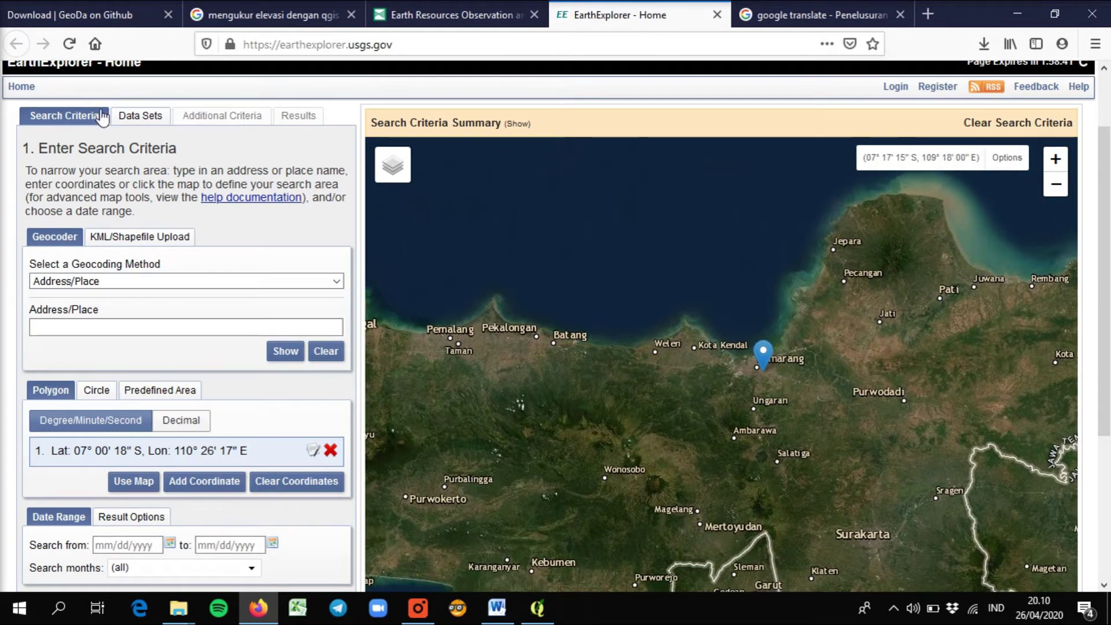
Step: Select the GMTED2010 data set under Digital Elevation and display its search results
click(137, 119)
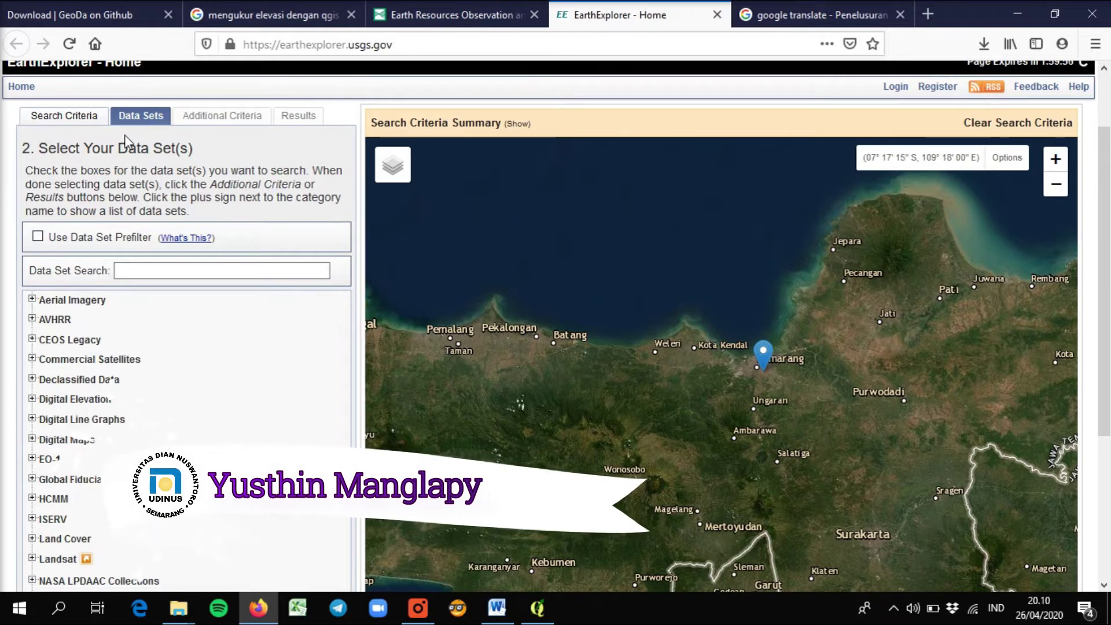
scroll(86, 412, down, 3)
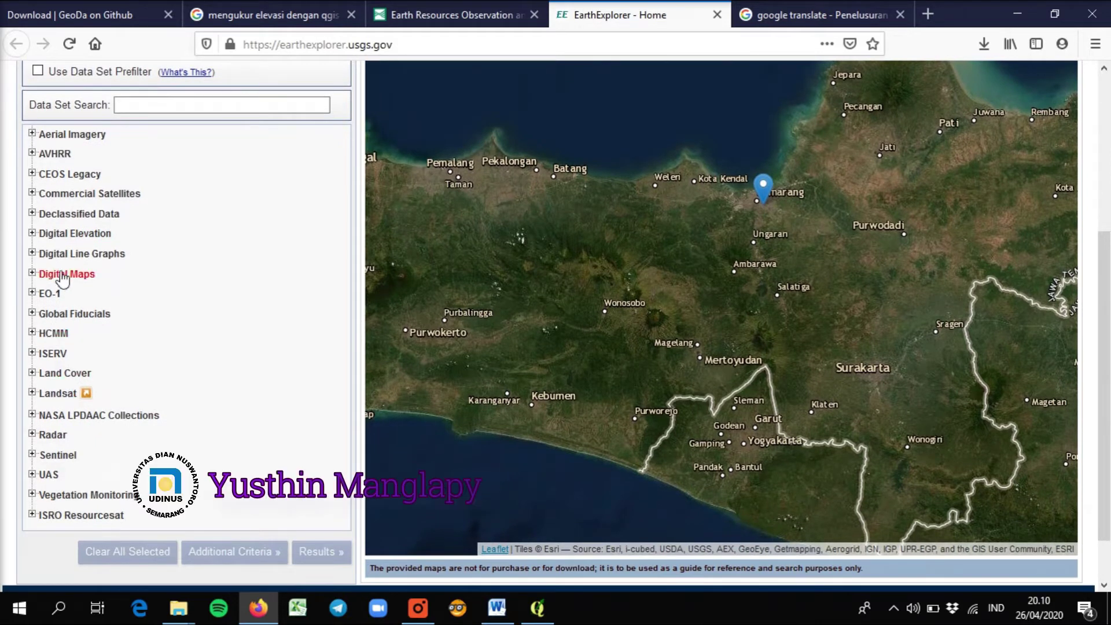
click(32, 234)
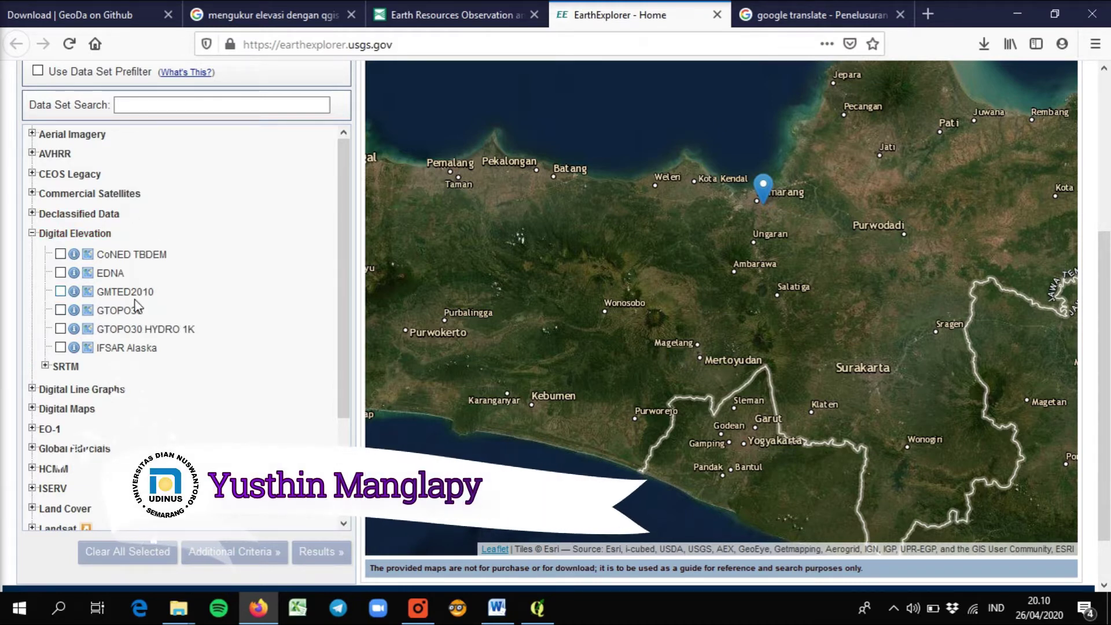
click(61, 292)
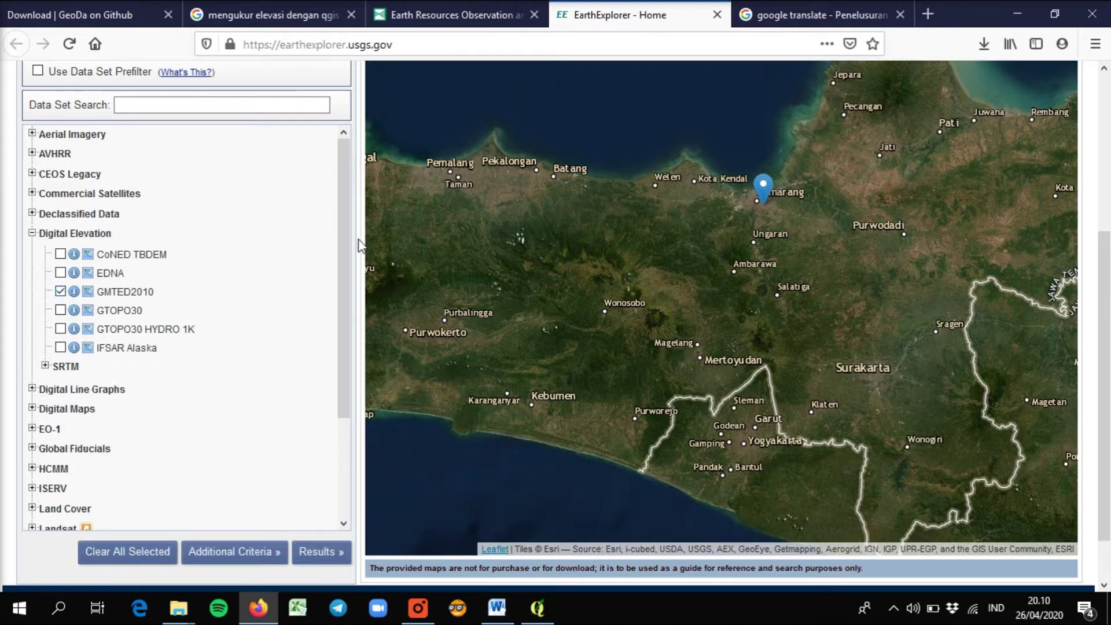
scroll(263, 180, up, 5)
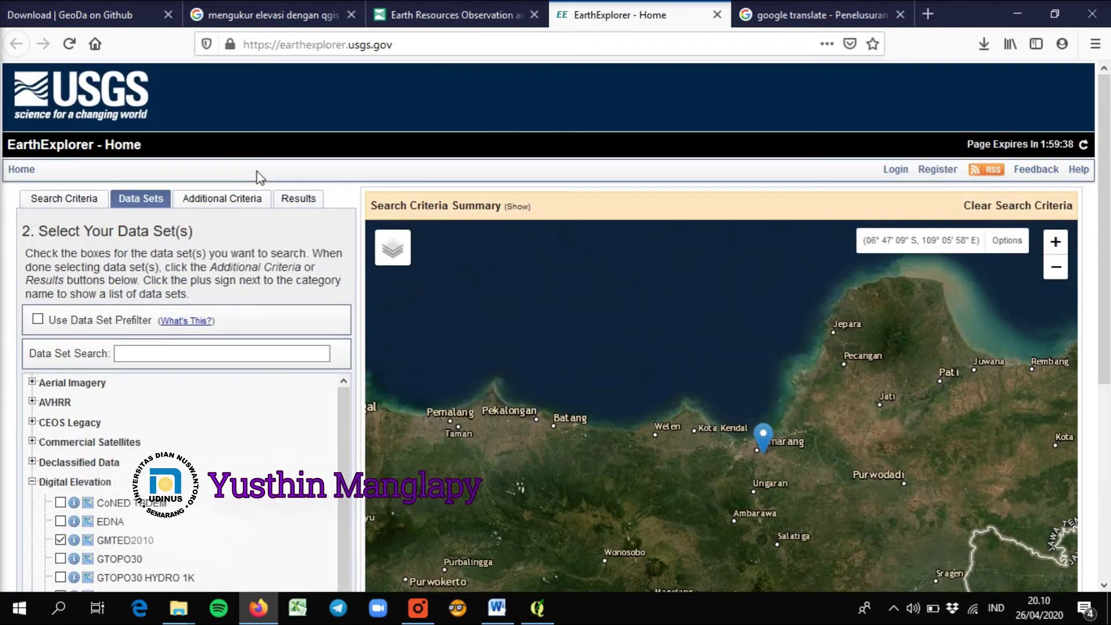
click(292, 202)
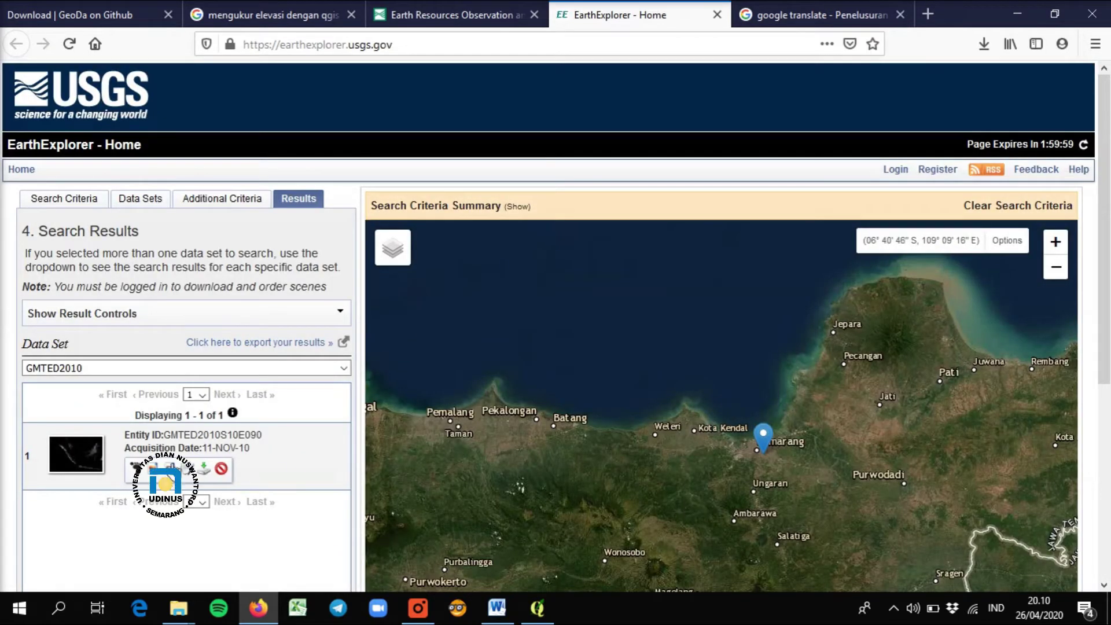
Step: Examine the browse image and metadata attributes of scene GMTED2010S10E090, and close its full display
scroll(566, 351, down, 1)
scroll(566, 350, up, 1)
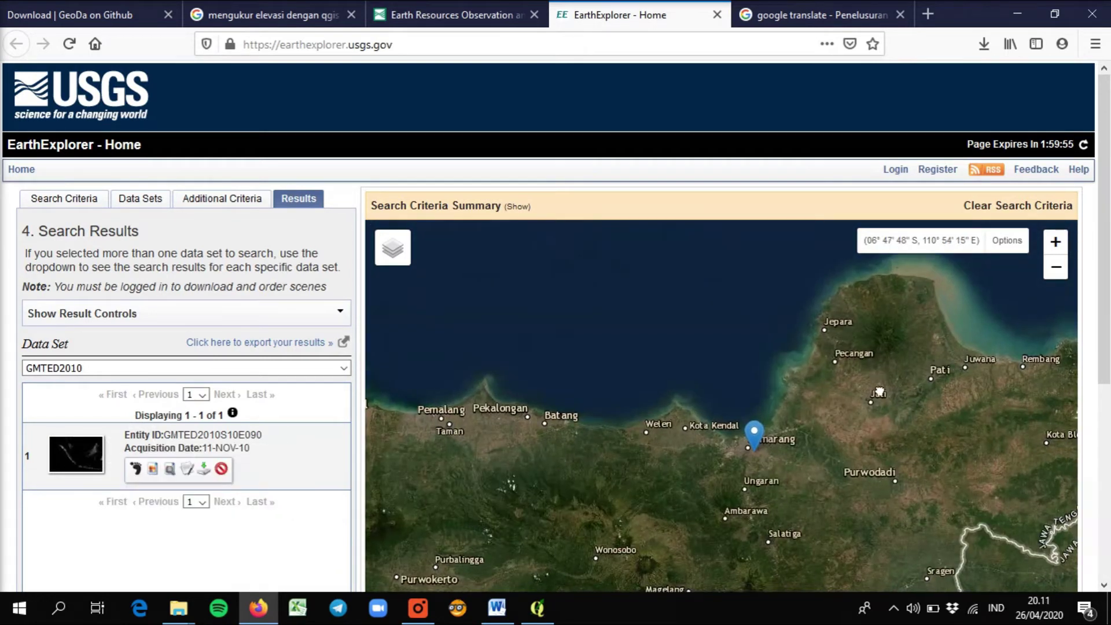
drag(890, 393, 809, 409)
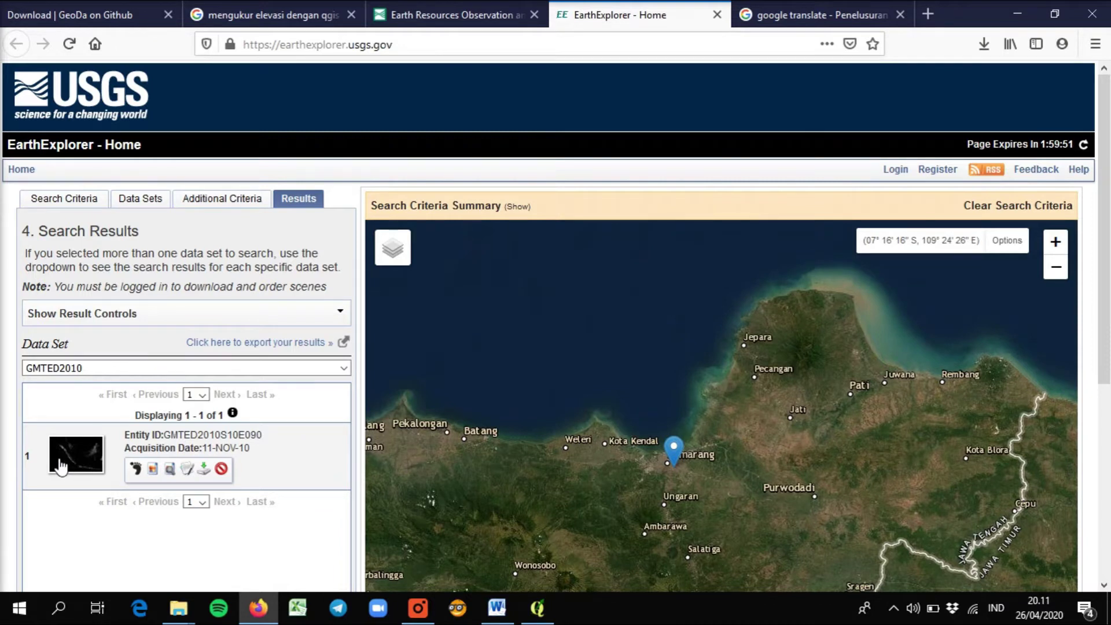
click(82, 458)
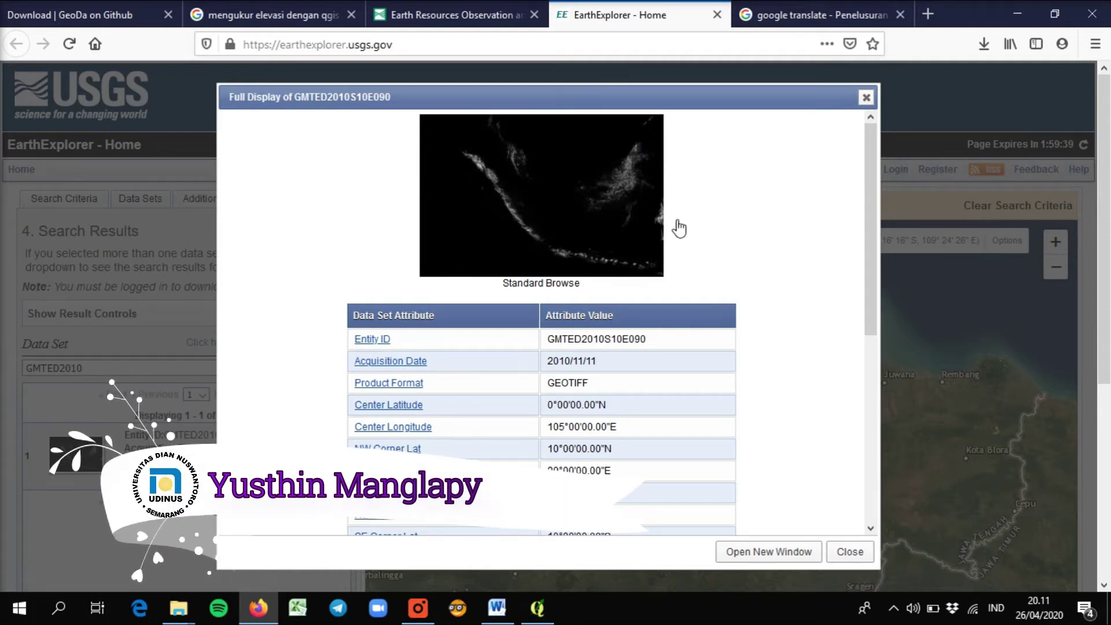
scroll(776, 435, down, 3)
scroll(776, 436, down, 5)
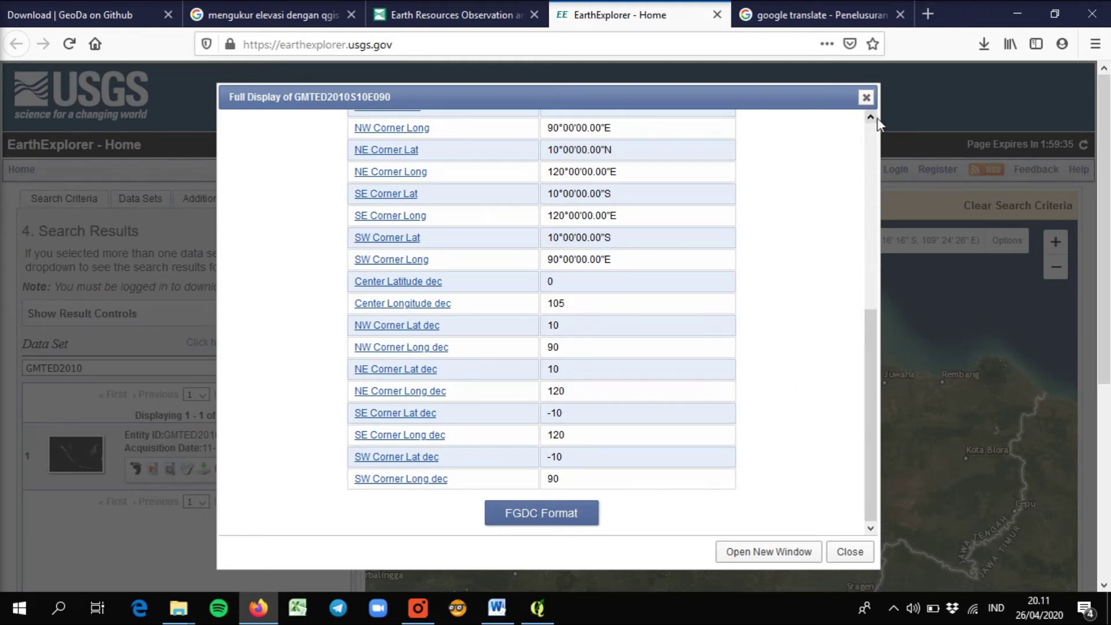
click(866, 98)
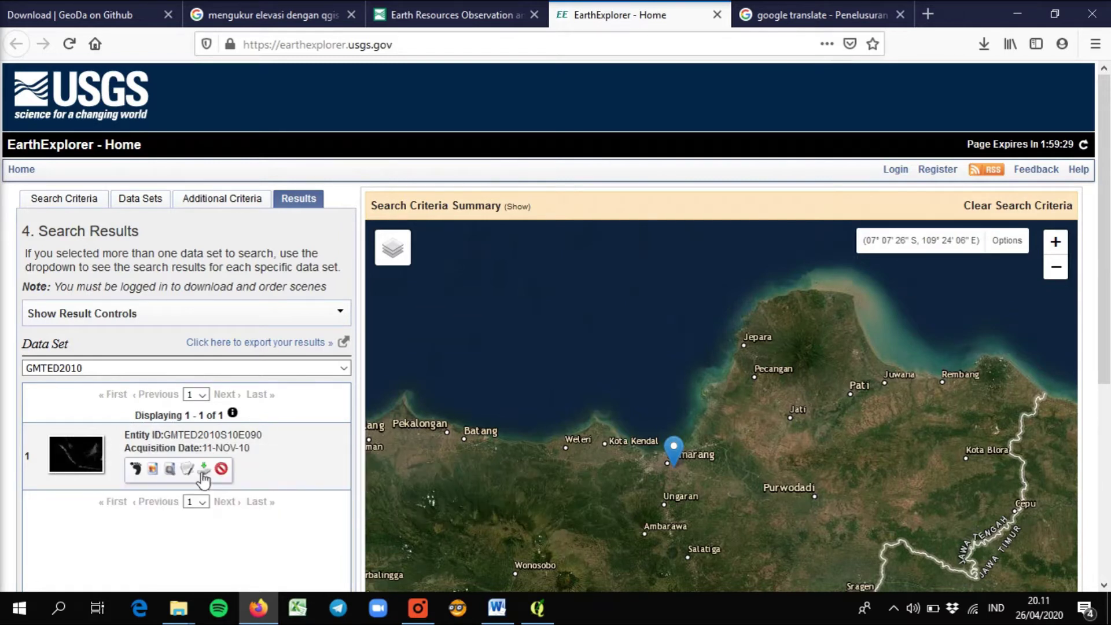
Step: Sign in with the saved USGS account and request the download options for scene GMTED2010S10E090
click(204, 470)
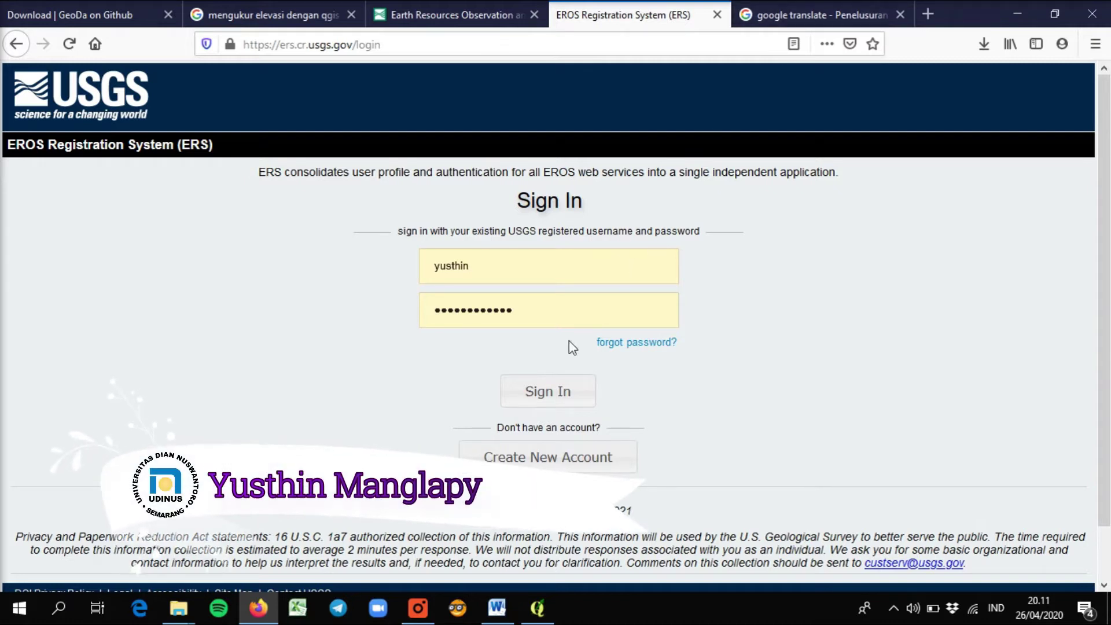
click(541, 396)
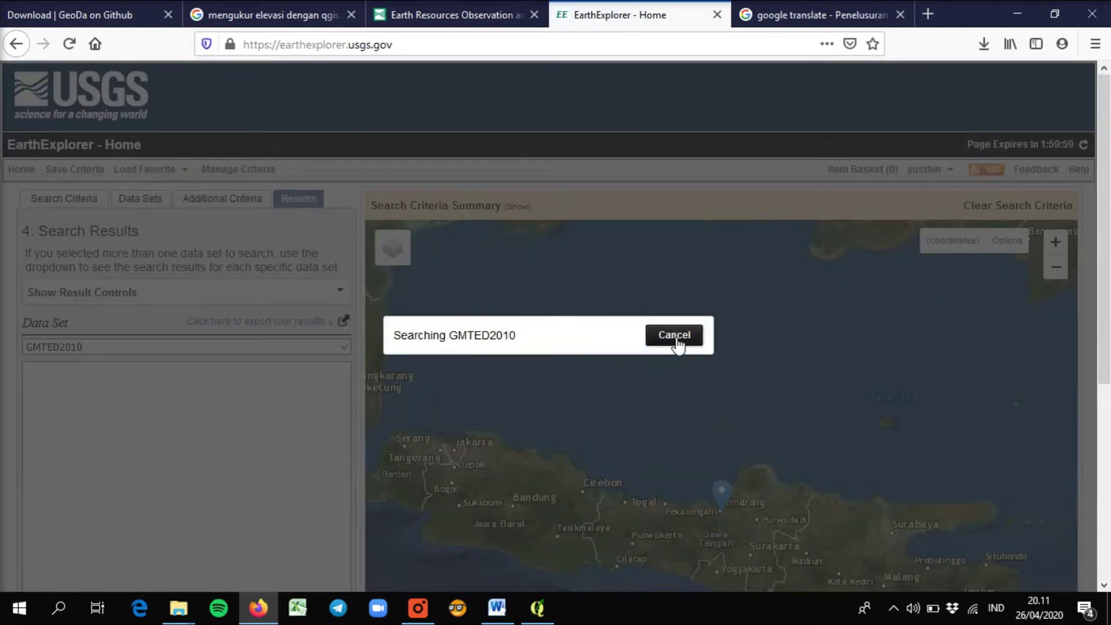
scroll(282, 479, down, 3)
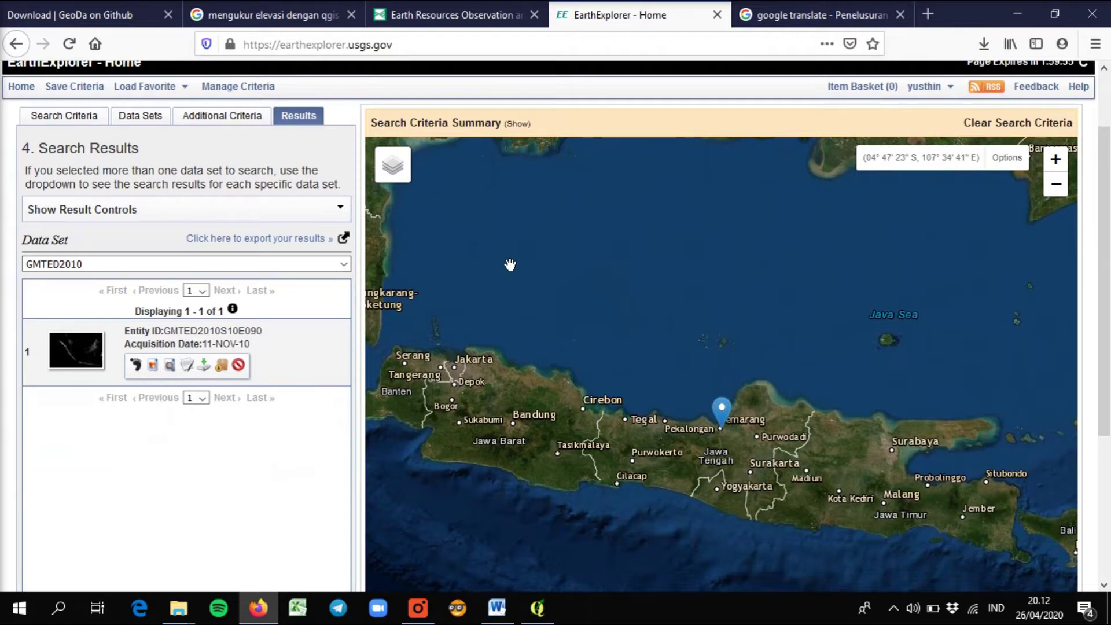
click(204, 364)
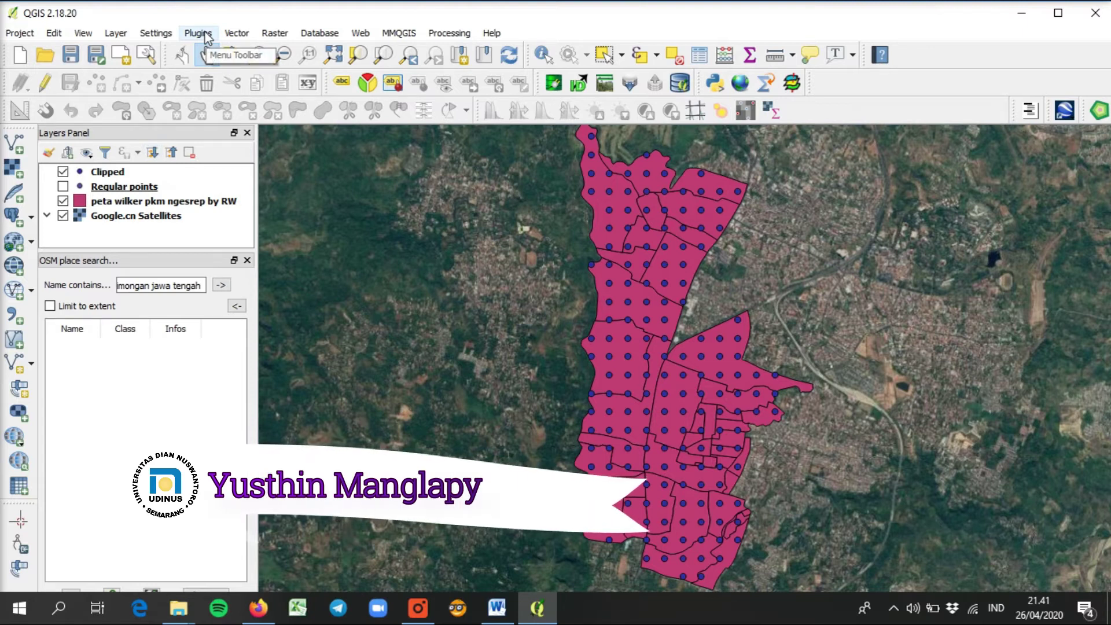
Step: In QGIS, search the plugin manager for "point sam" and check that Point sampling tool is installed and enabled
click(198, 33)
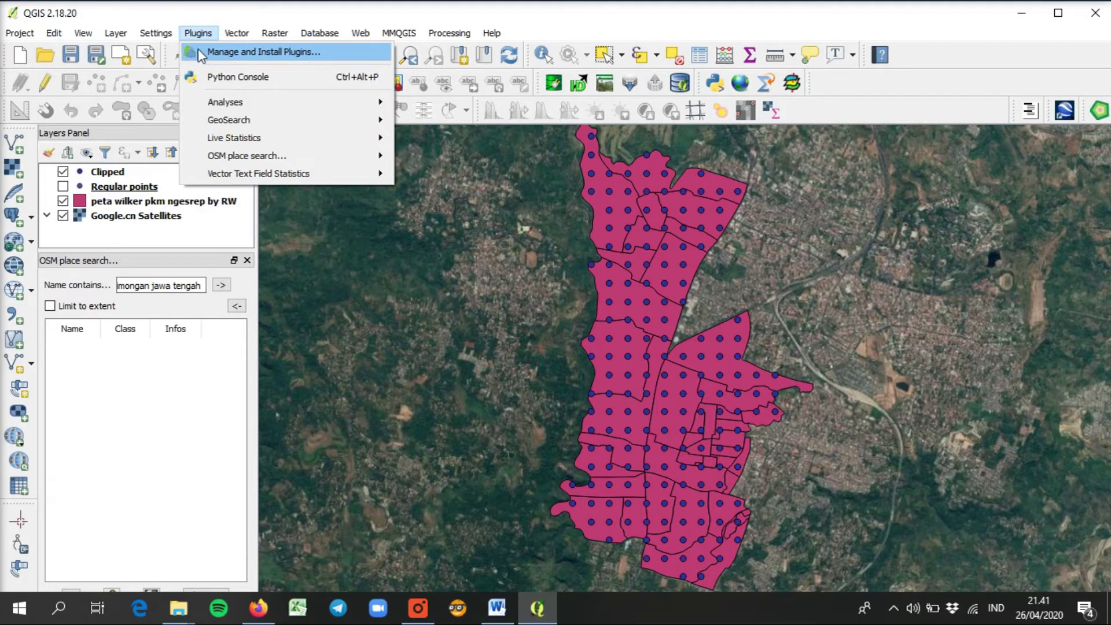
click(199, 51)
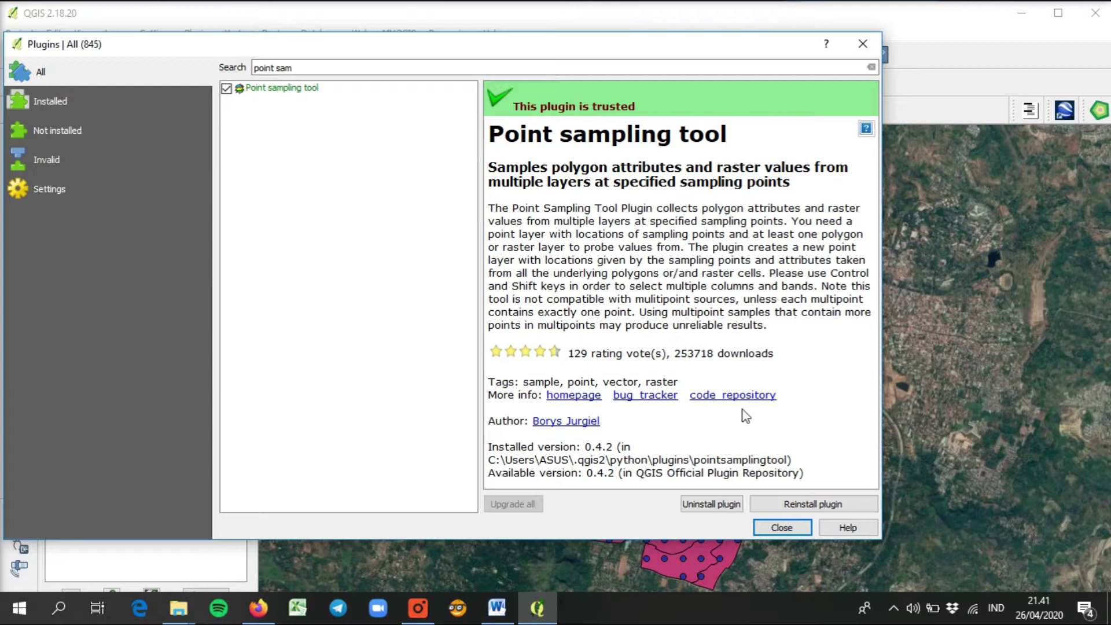
click(781, 528)
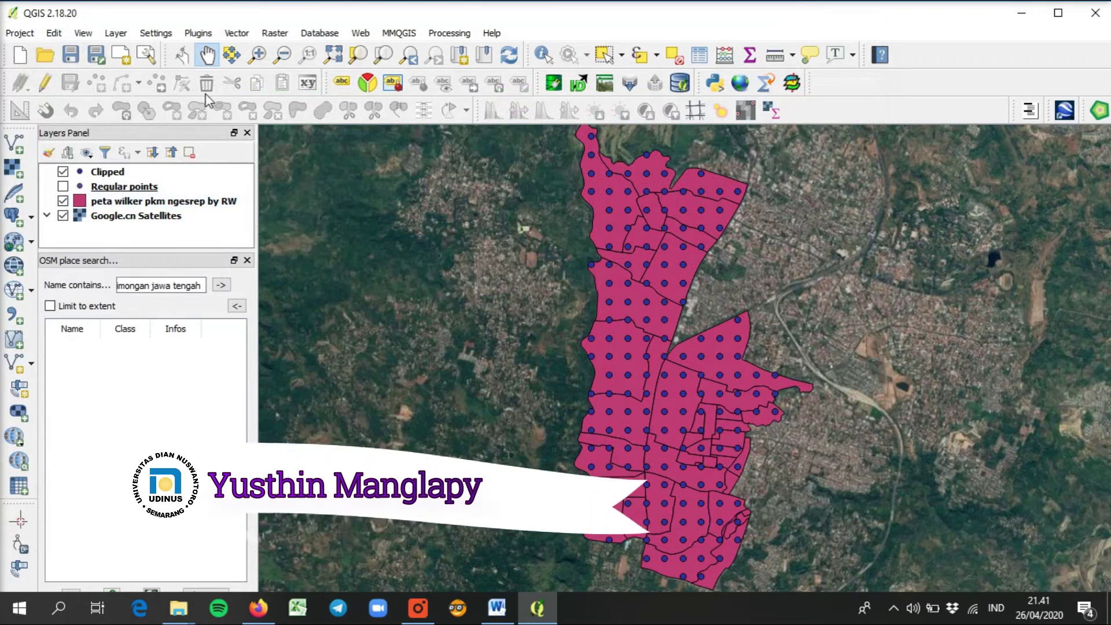
Step: Locate the Point sampling tool among the analysis plugins, examine its source layer and output options, and close it
click(200, 34)
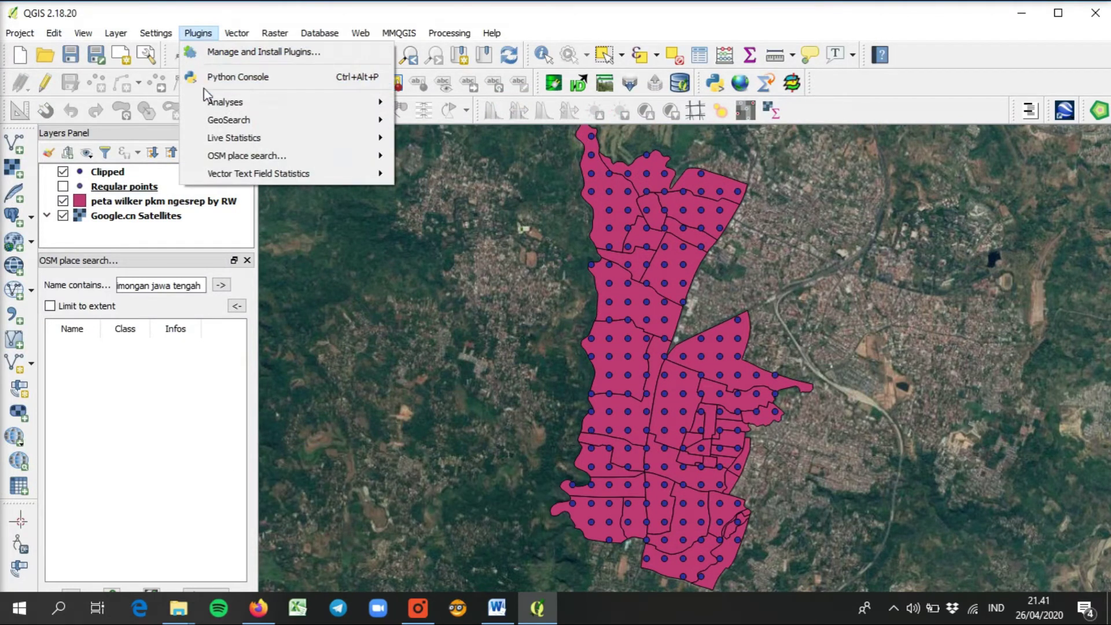
mouse_move(214, 108)
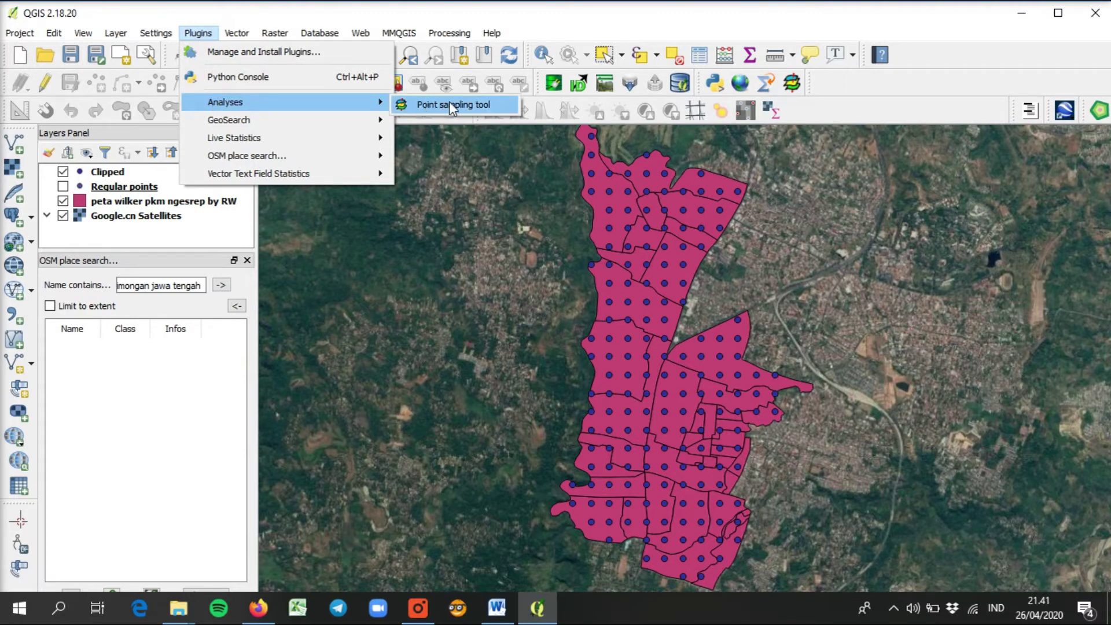
click(856, 81)
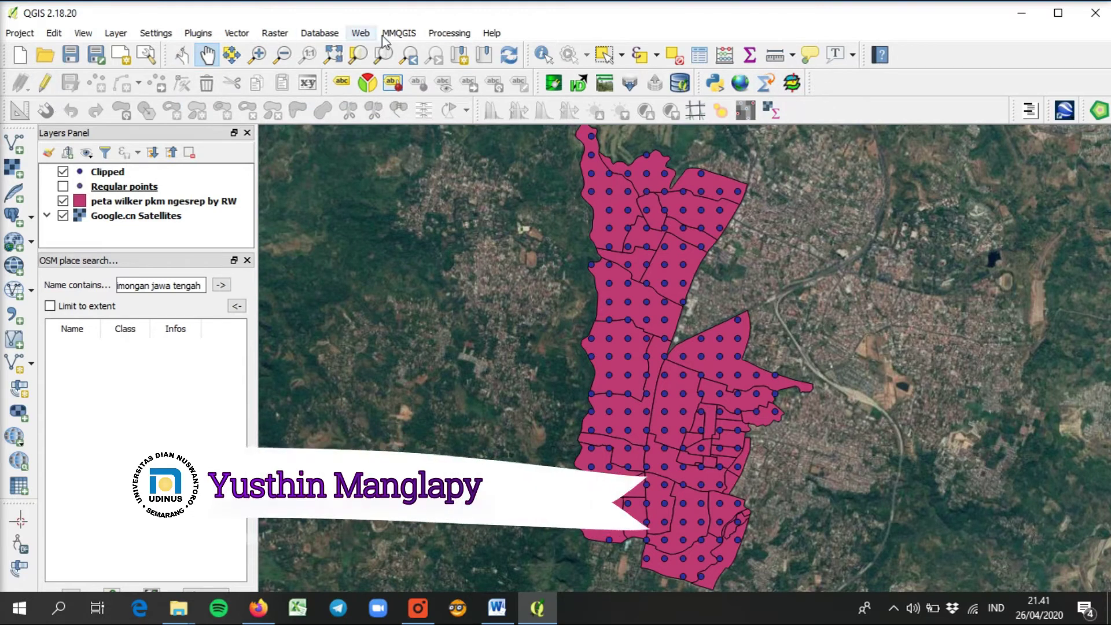
click(801, 88)
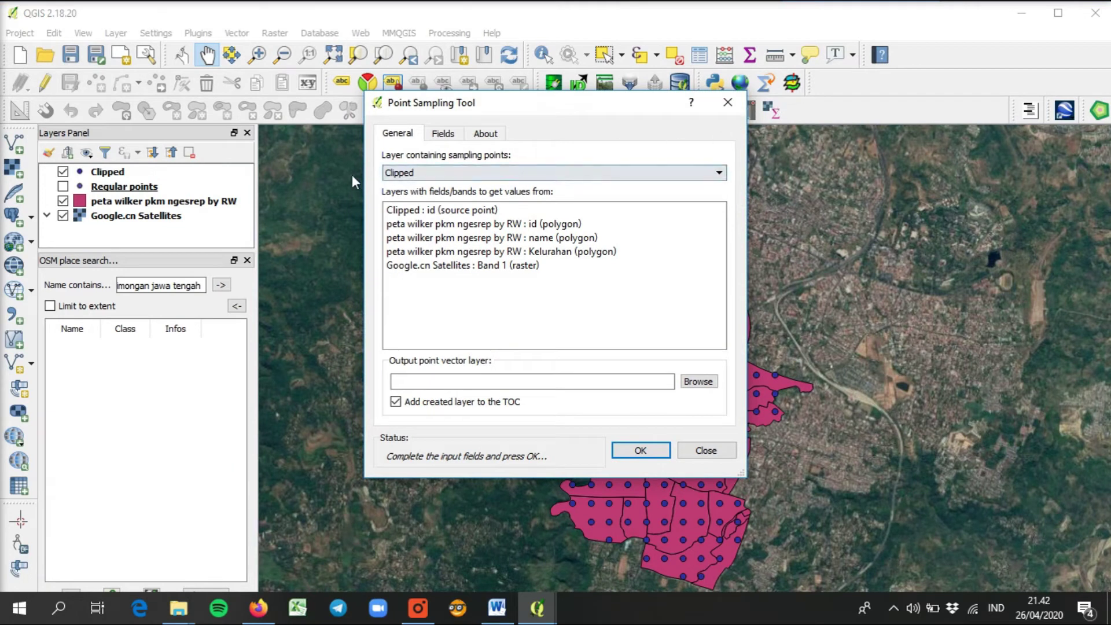
drag(524, 110, 597, 106)
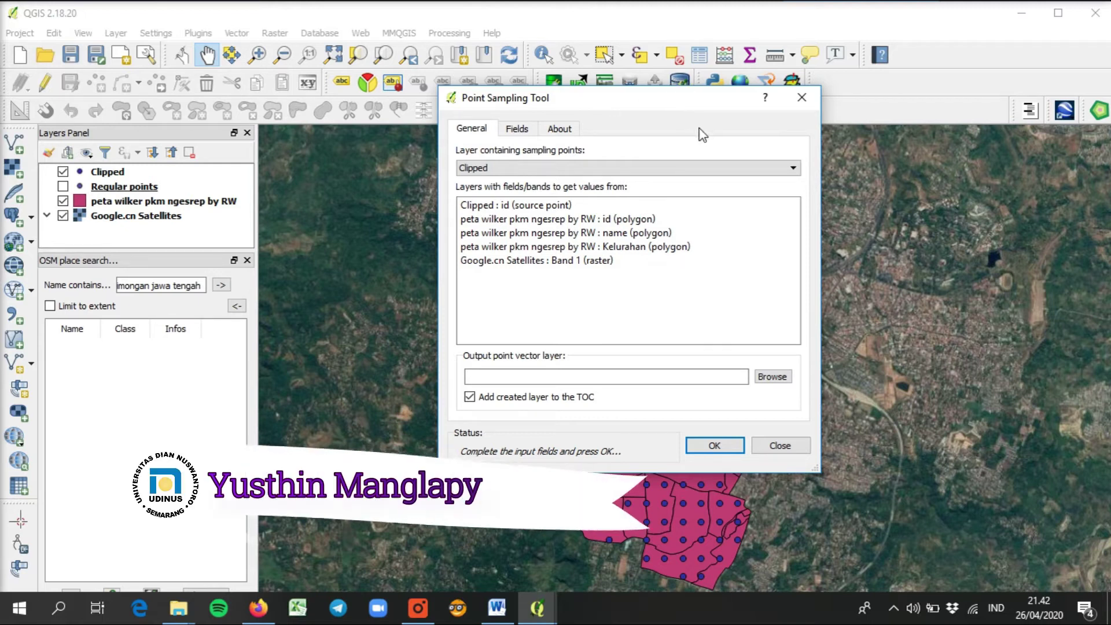
click(803, 100)
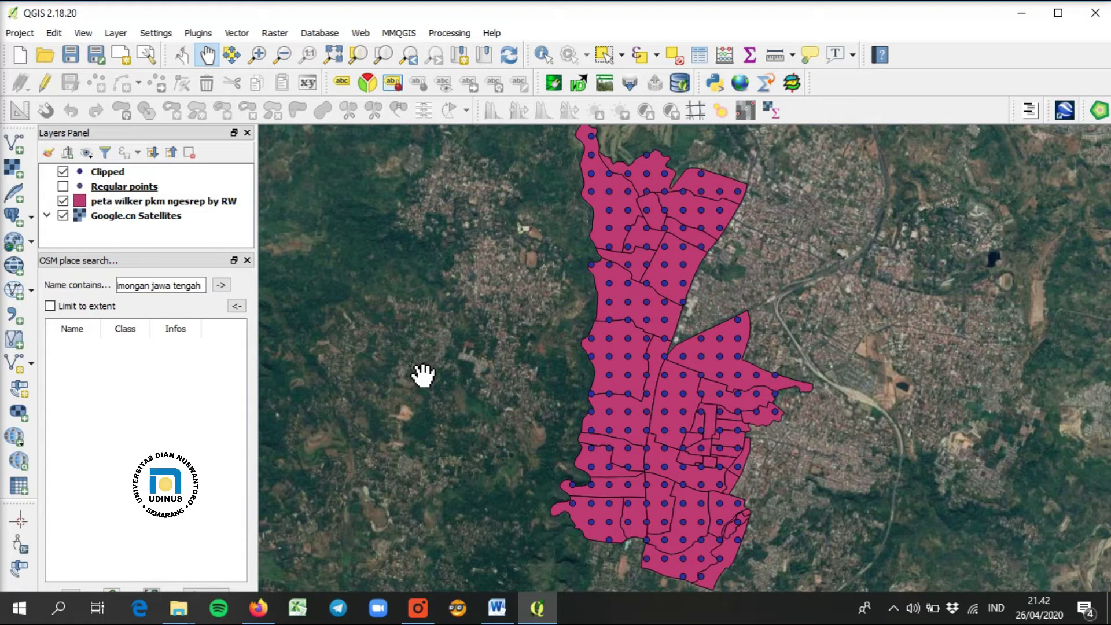
Step: Add the raster 10s090e_20101117_gmted_max300.tif from the ele folder to the map and view its full coverage
click(13, 175)
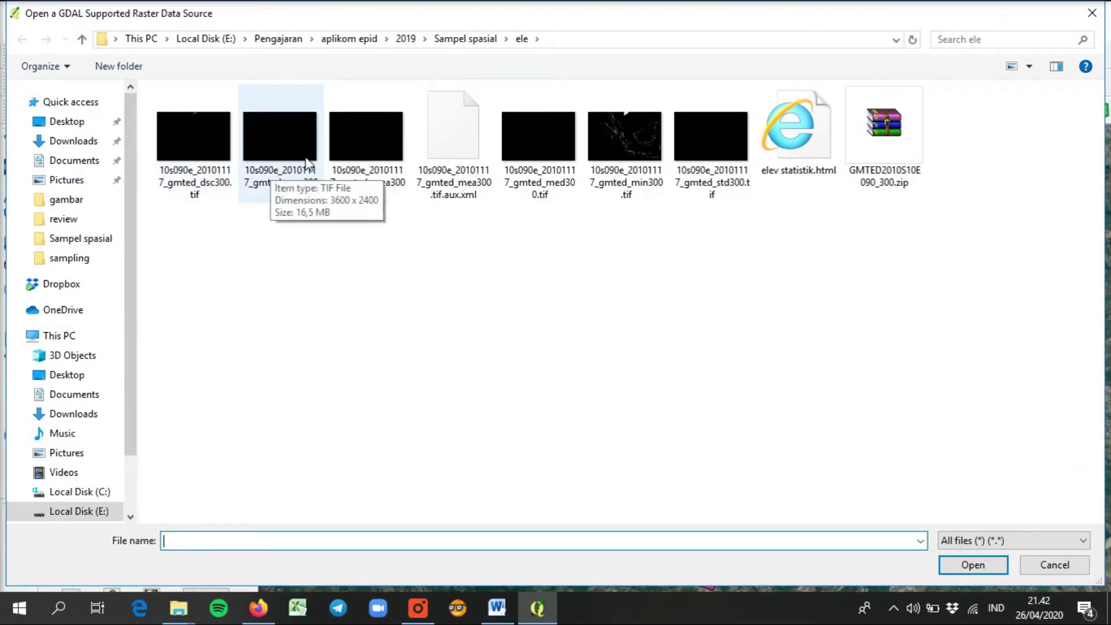
click(297, 137)
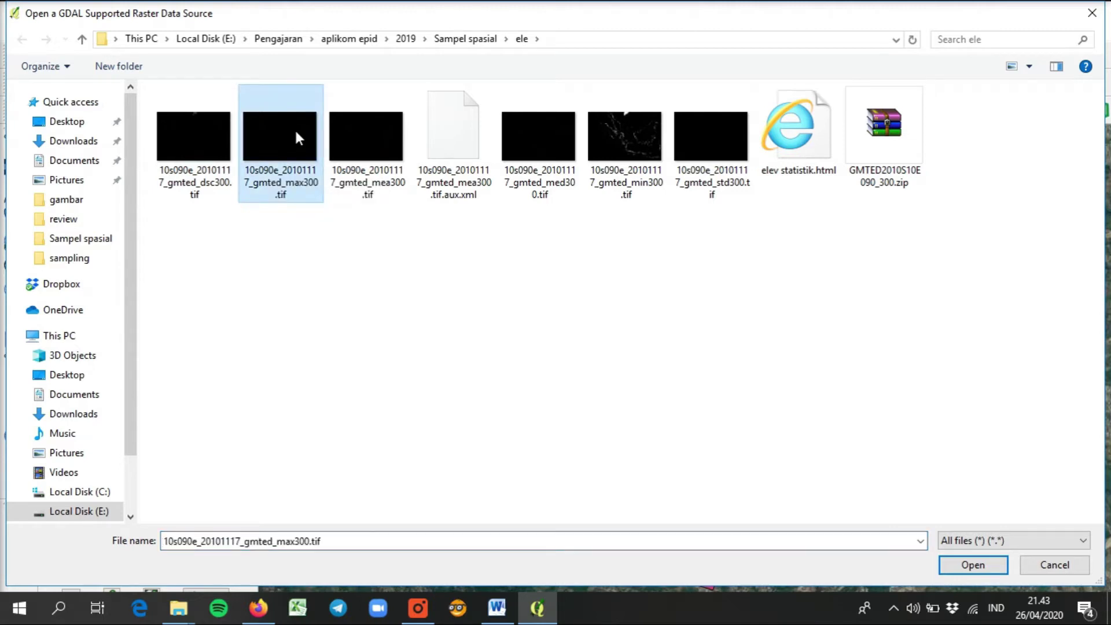
click(975, 565)
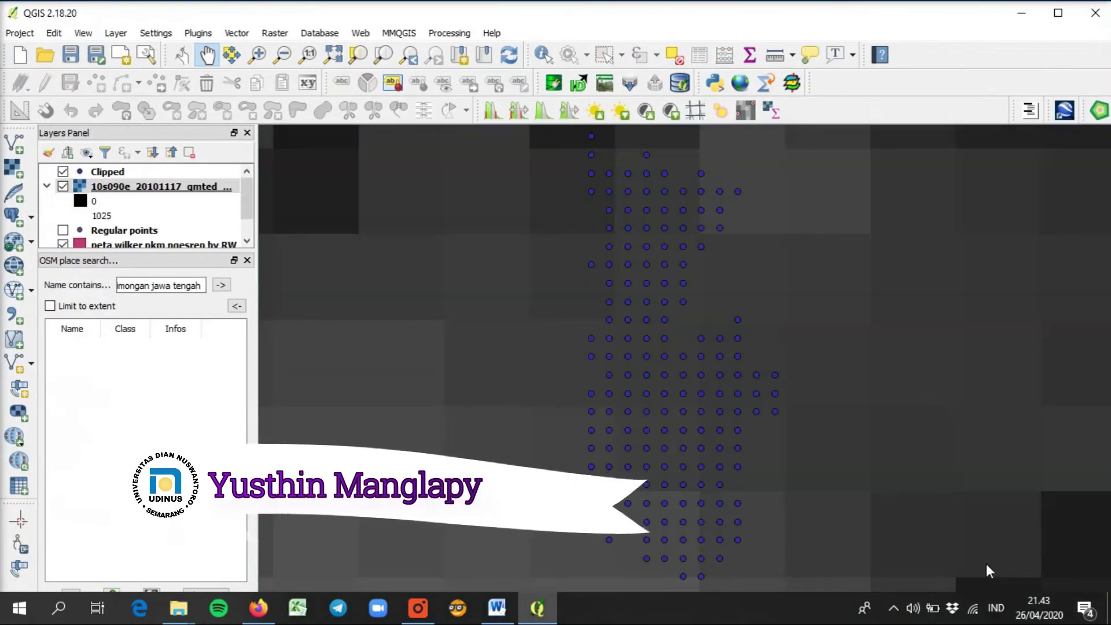
scroll(699, 402, down, 2)
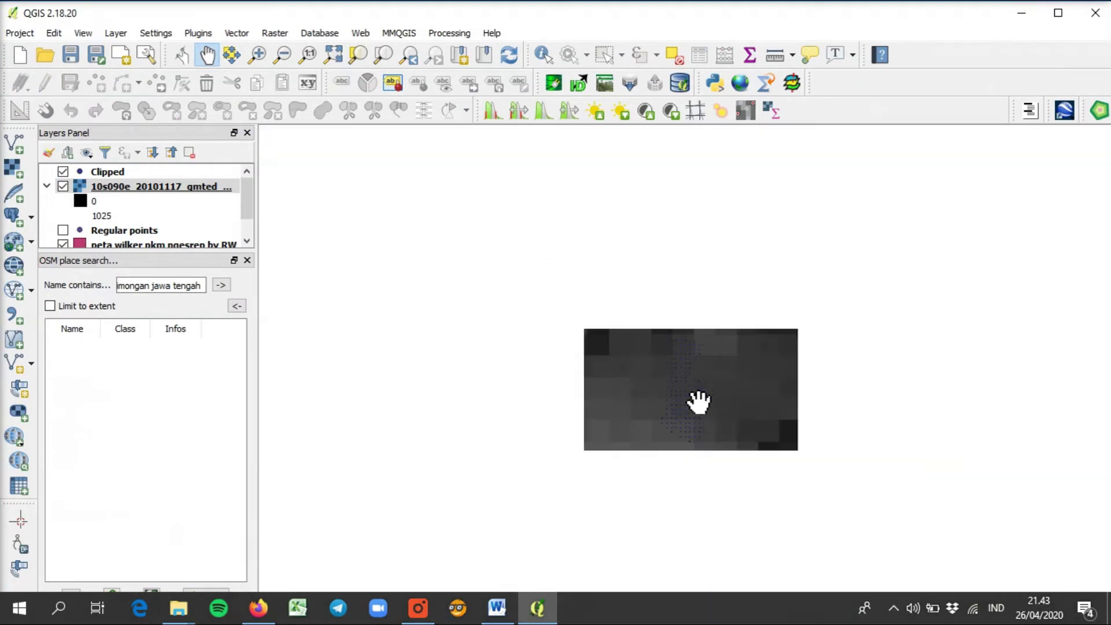
scroll(692, 395, down, 2)
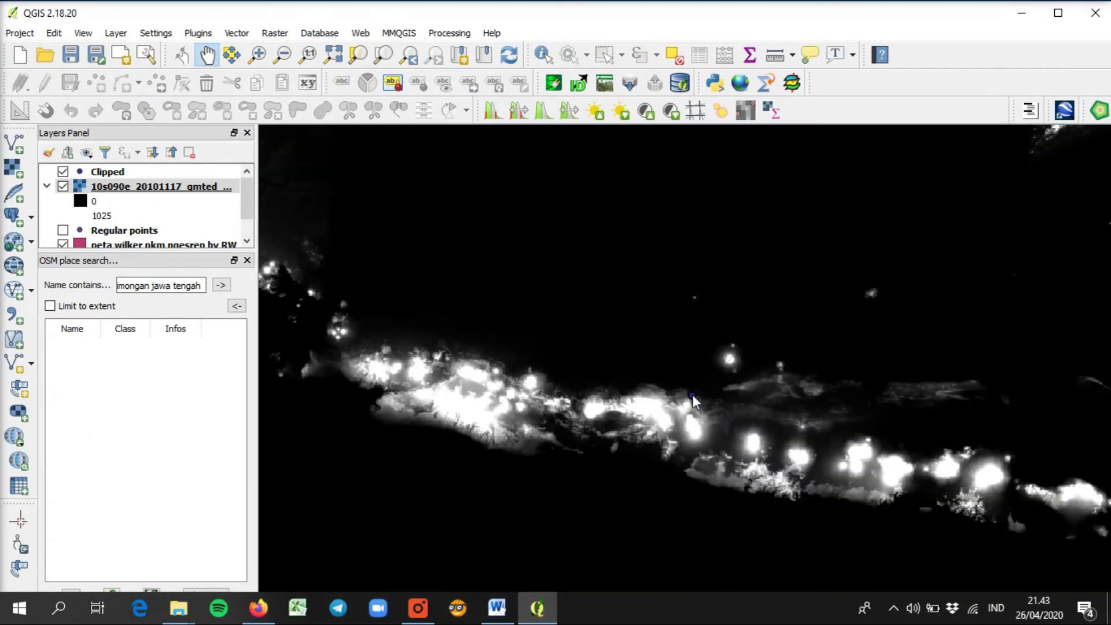
scroll(692, 395, down, 3)
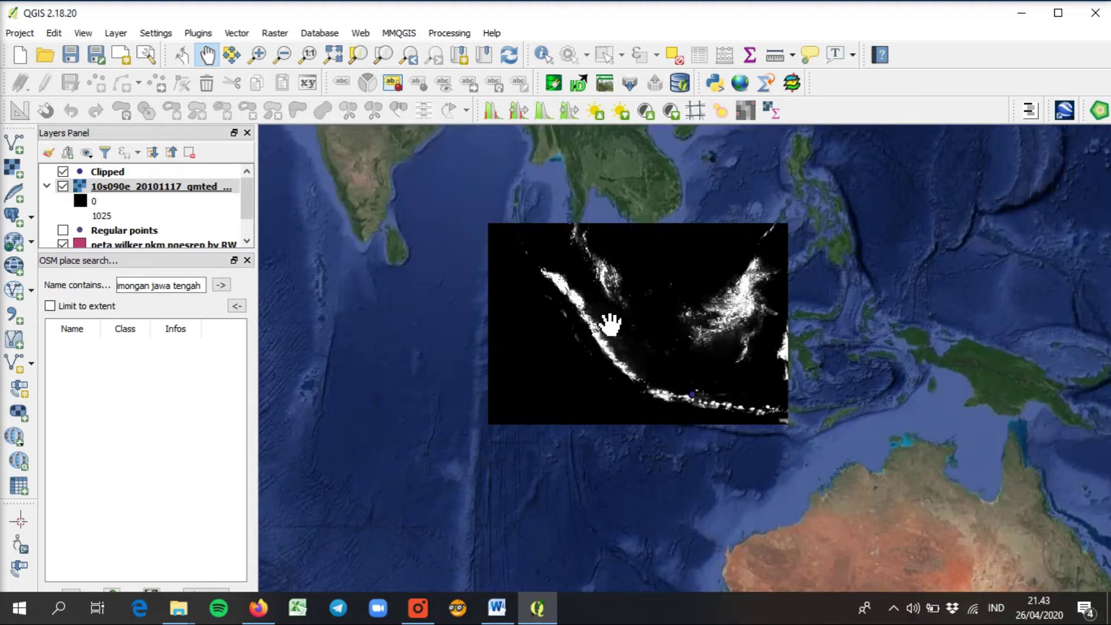
Step: Check the coordinate reference systems of the GMTED max300 raster and the Clipped point layer in their properties
right_click(114, 191)
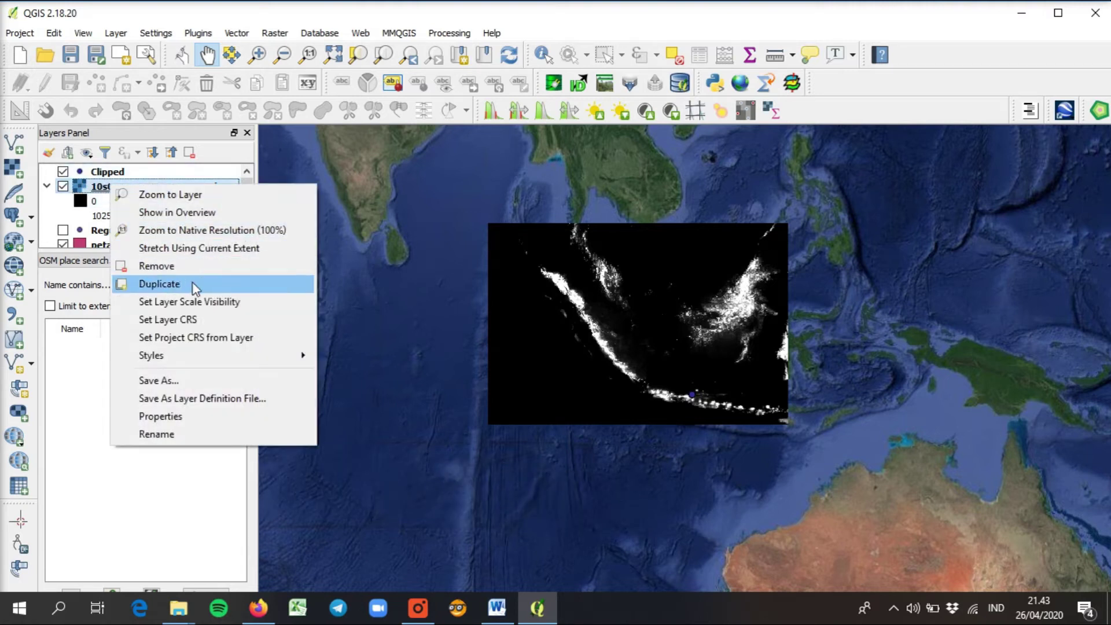
click(174, 417)
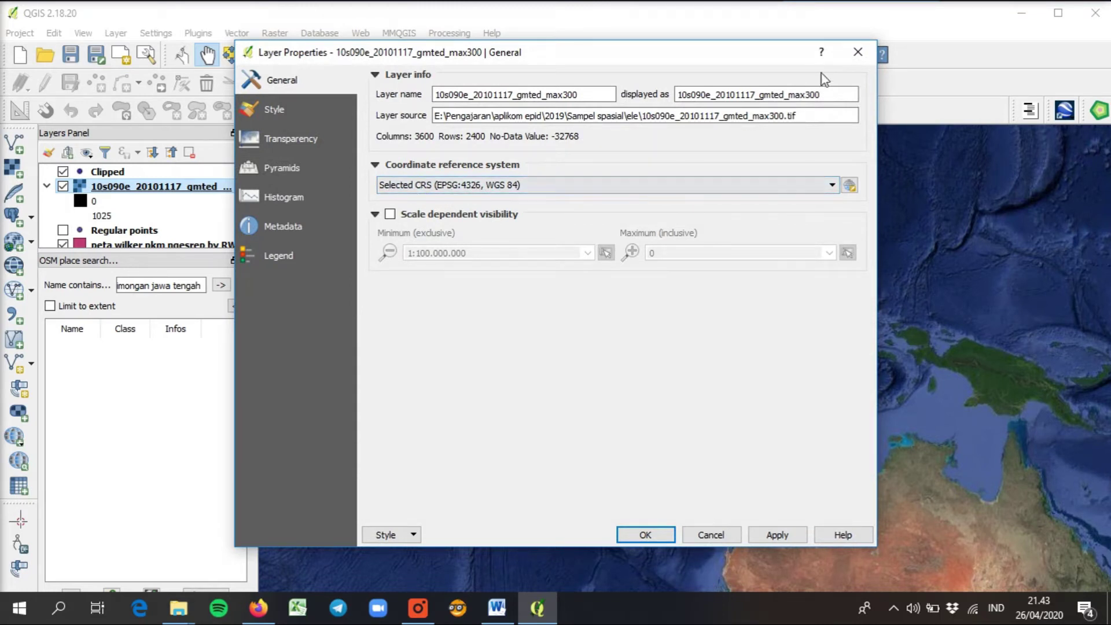
click(858, 51)
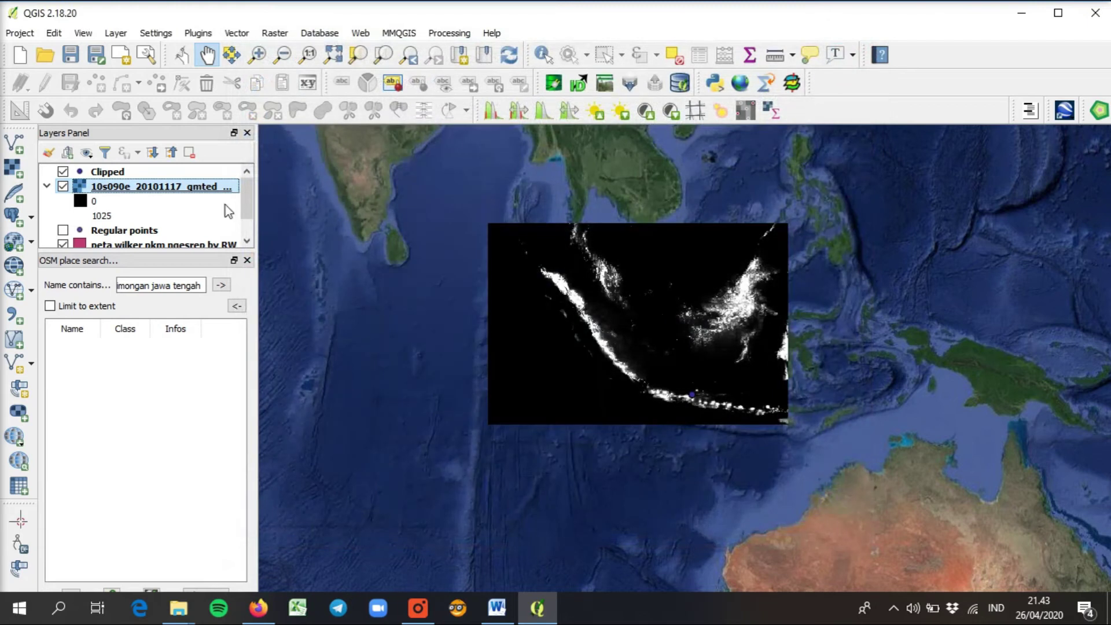
click(156, 169)
right_click(156, 169)
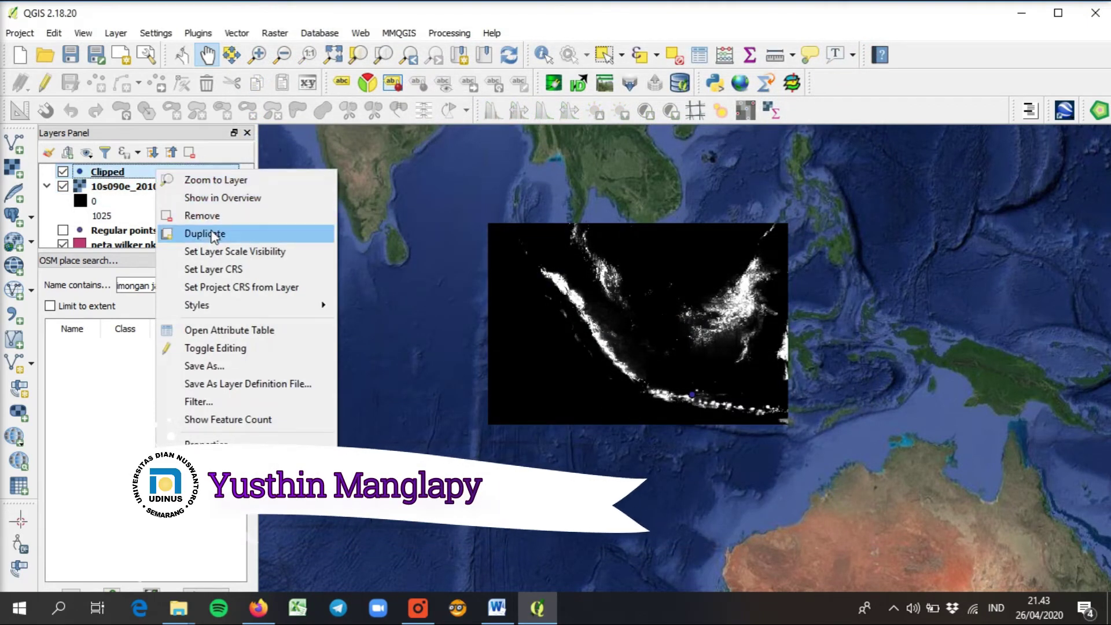
click(222, 445)
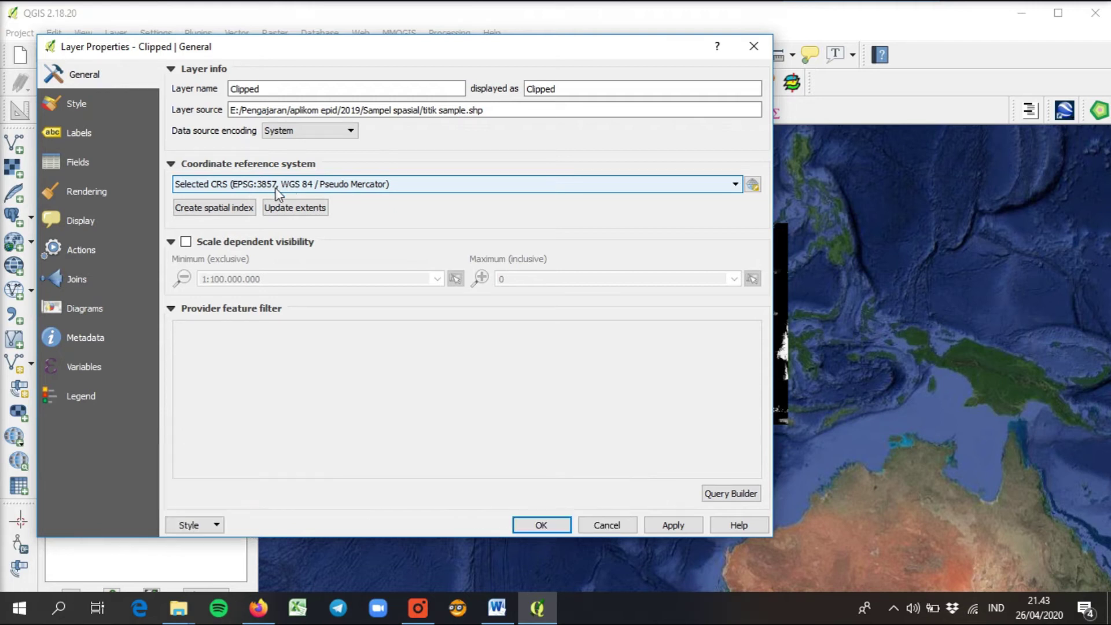
click(754, 46)
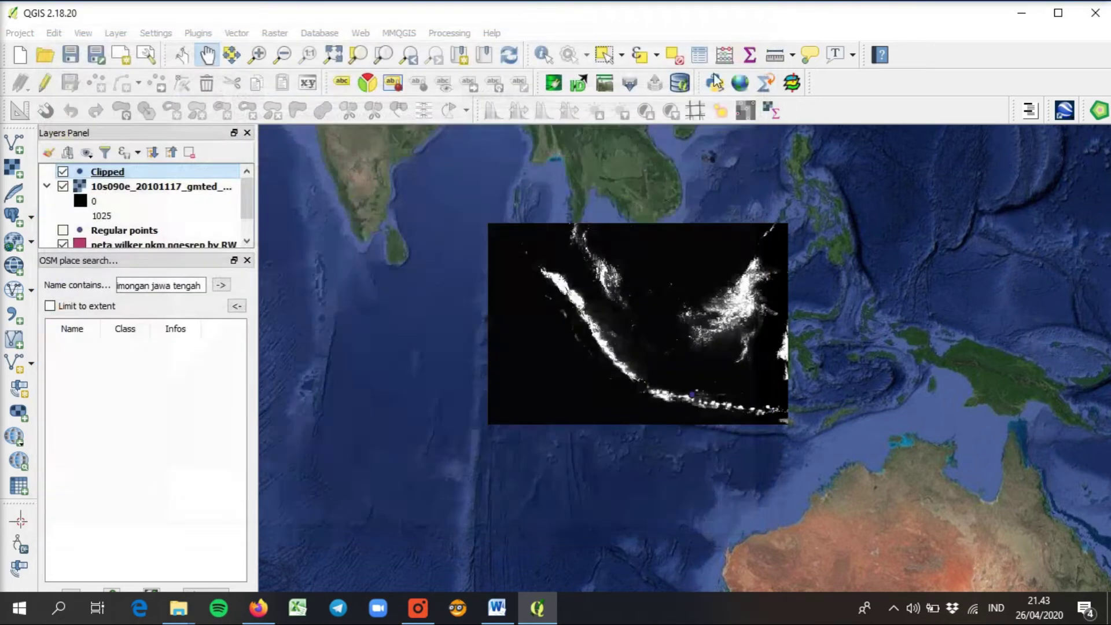
Step: Start saving a copy of the GMTED raster layer with the project CRS, EPSG:3857 - WGS 84 / Pseudo Mercator
click(117, 191)
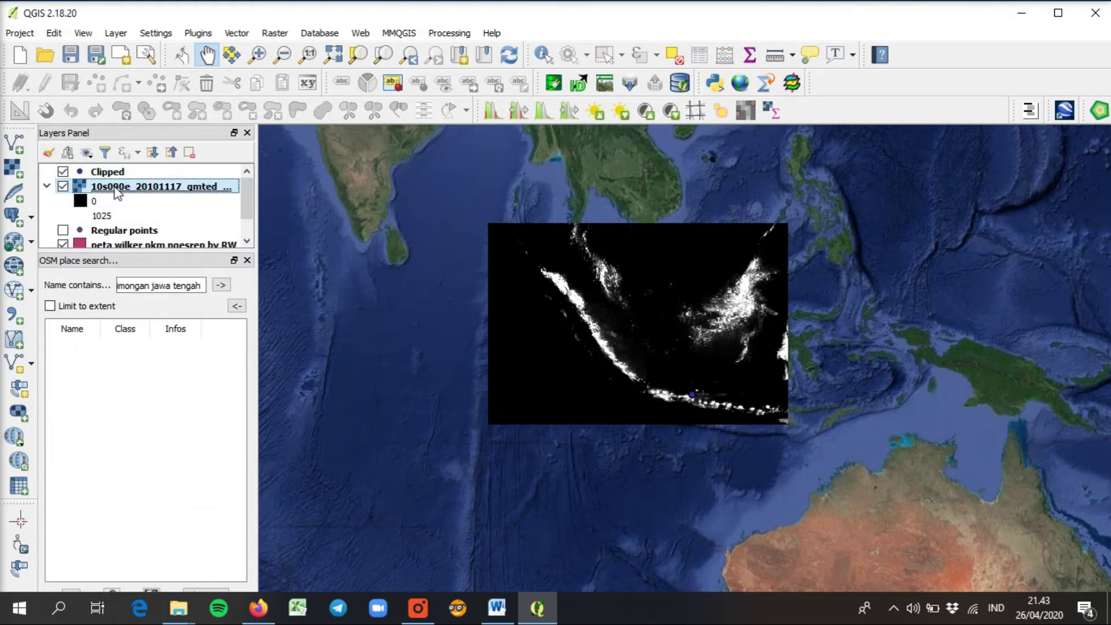
right_click(118, 193)
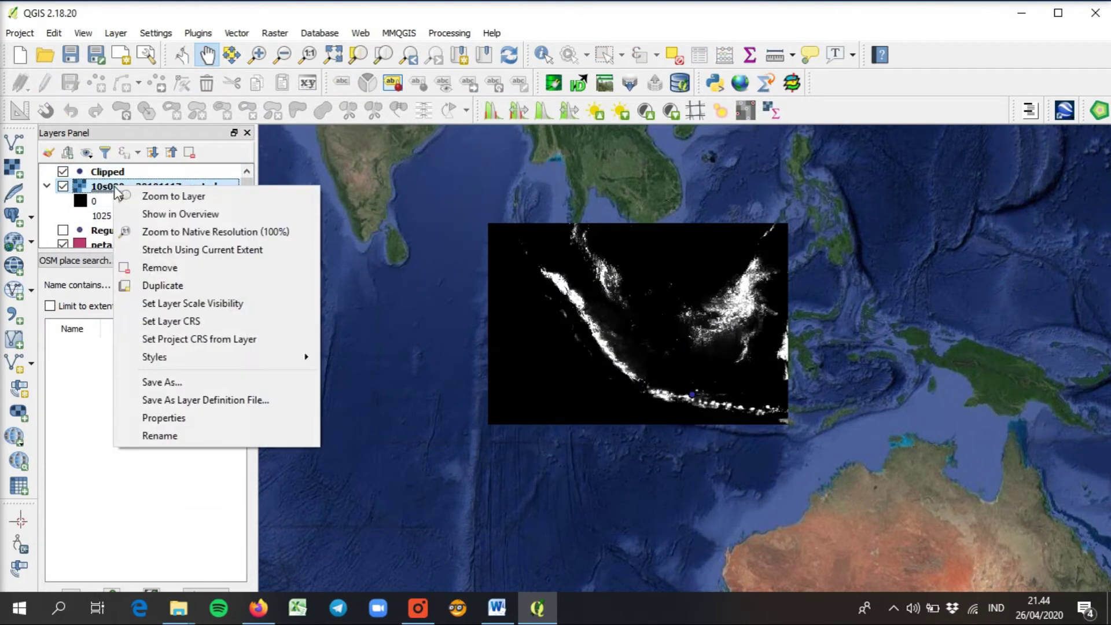
click(153, 382)
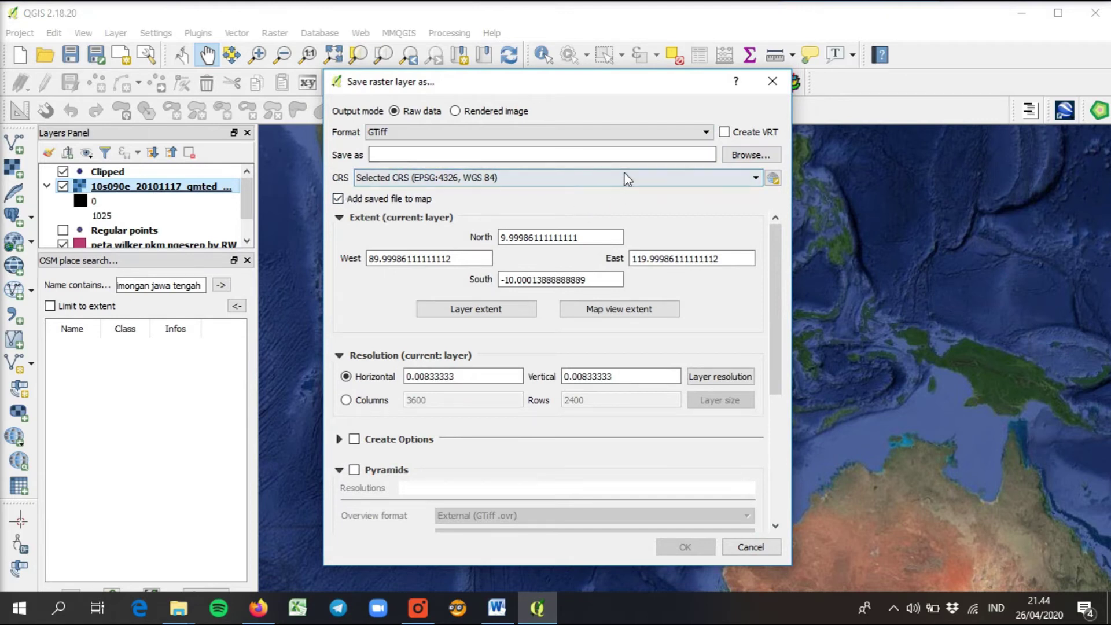
click(756, 178)
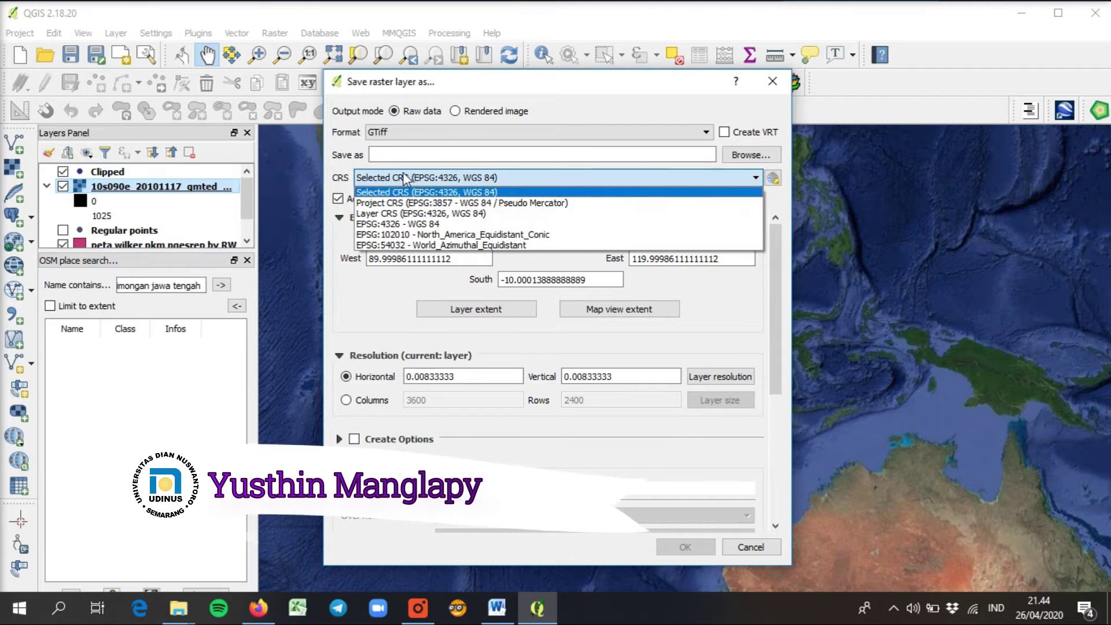
click(463, 204)
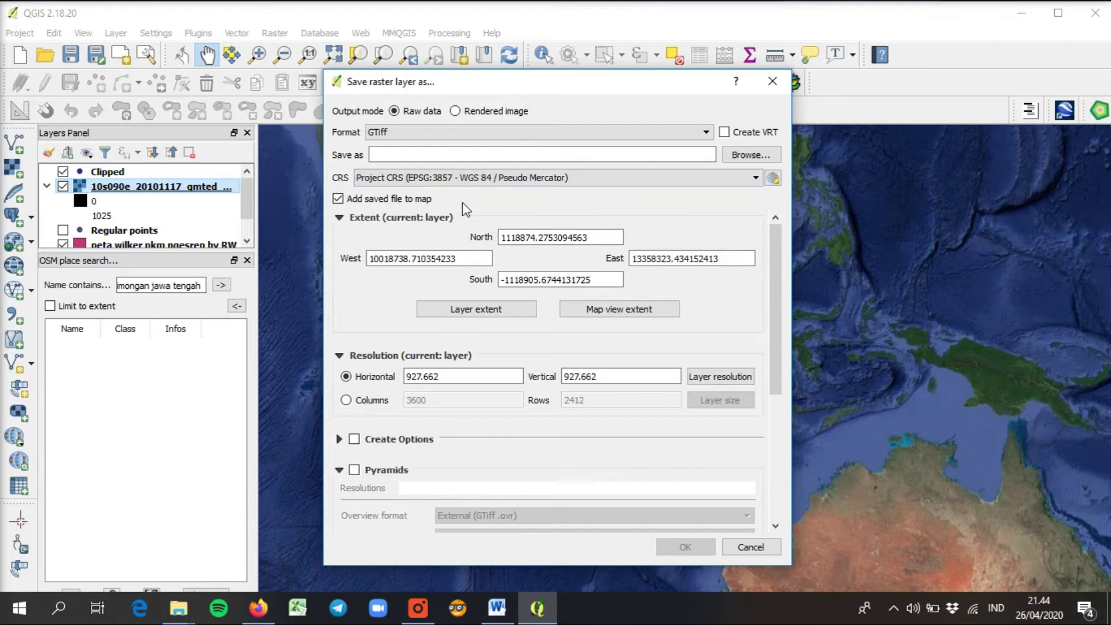
Step: Save the reprojected raster as the GeoTIFF "data raster" in the mengambil data elevasi folder
click(763, 154)
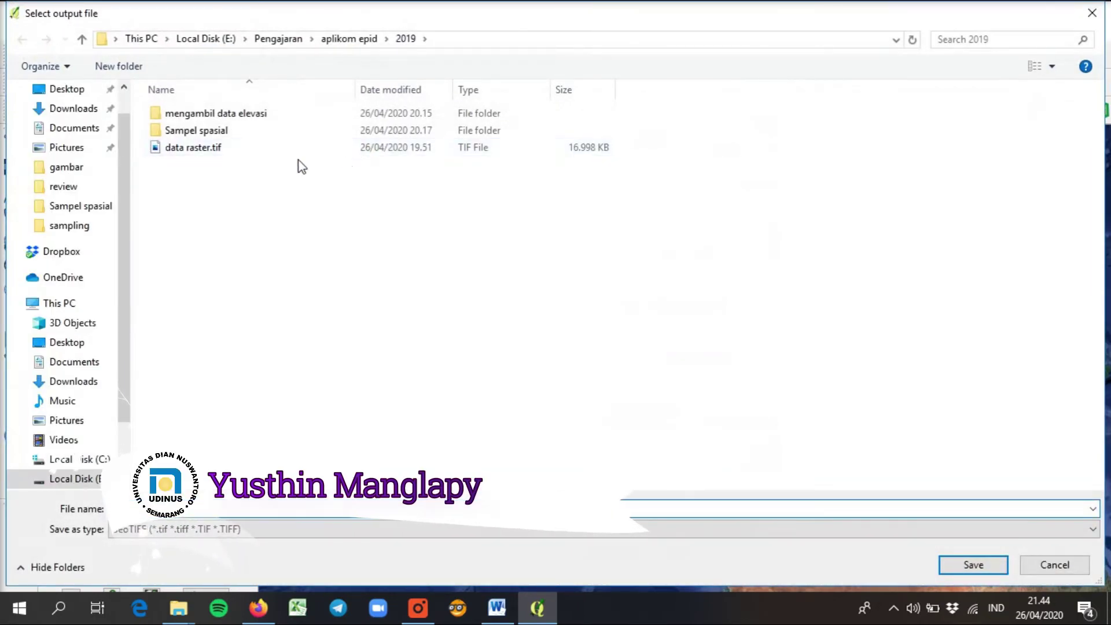
double_click(231, 113)
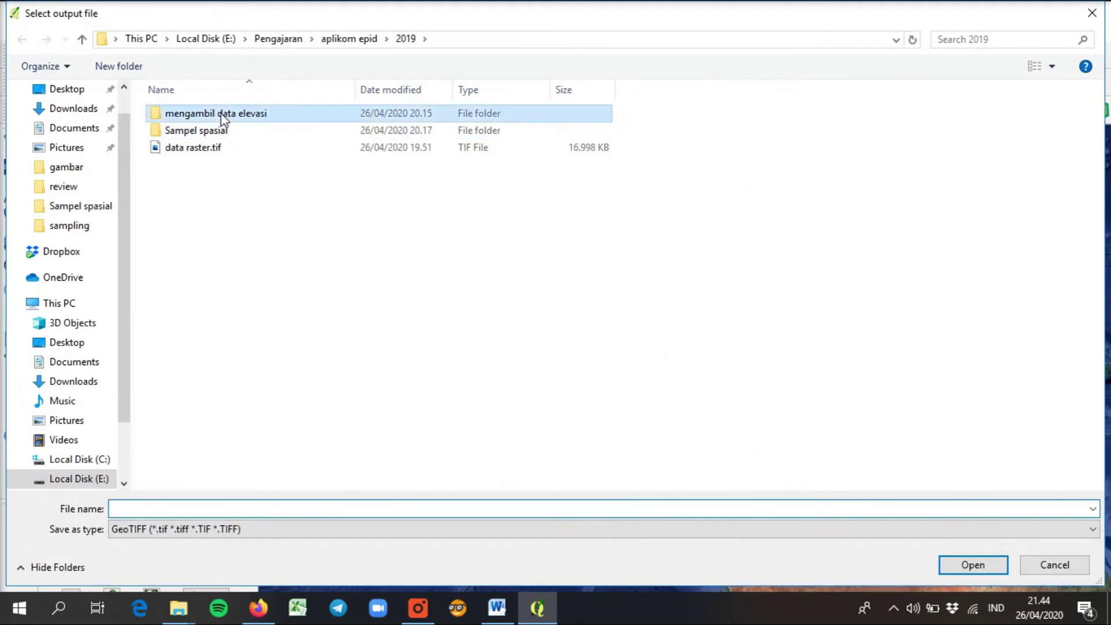
click(230, 510)
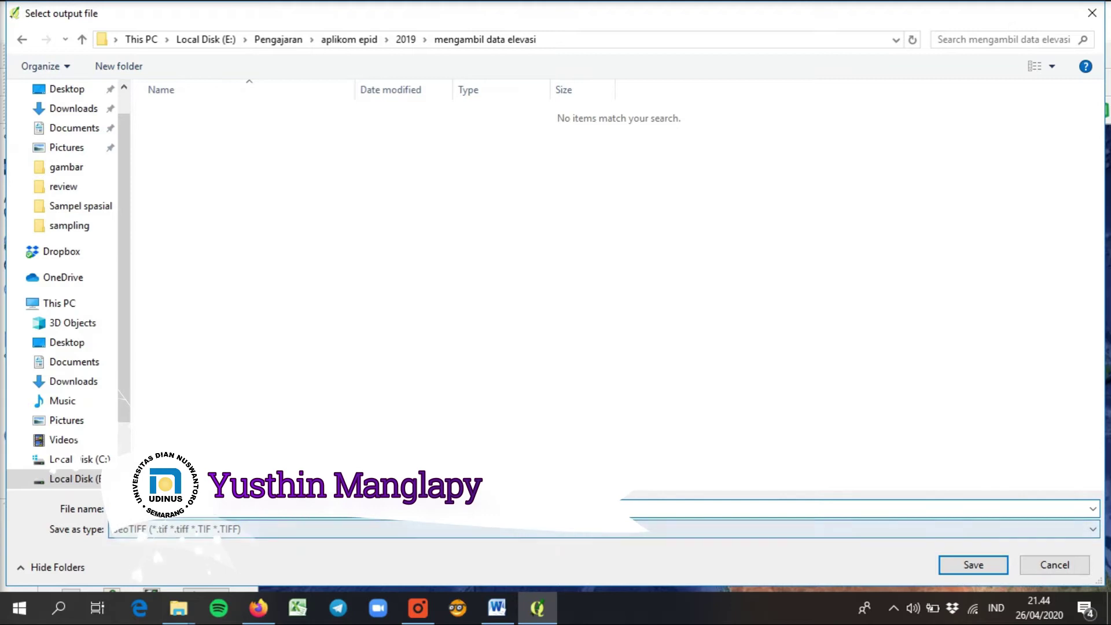
text(data raster)
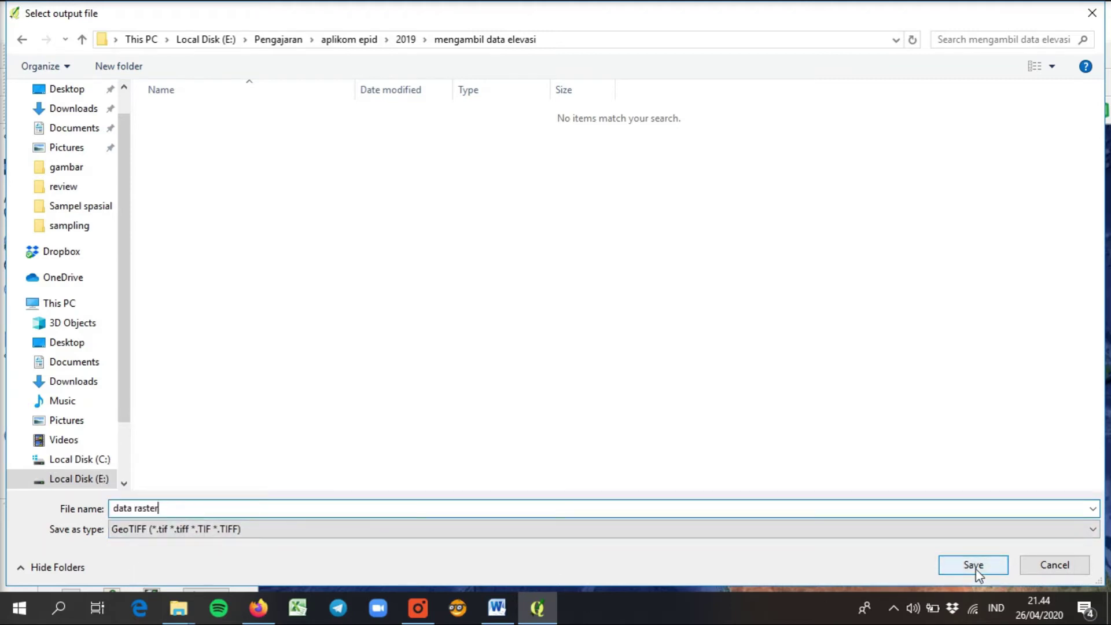
click(976, 568)
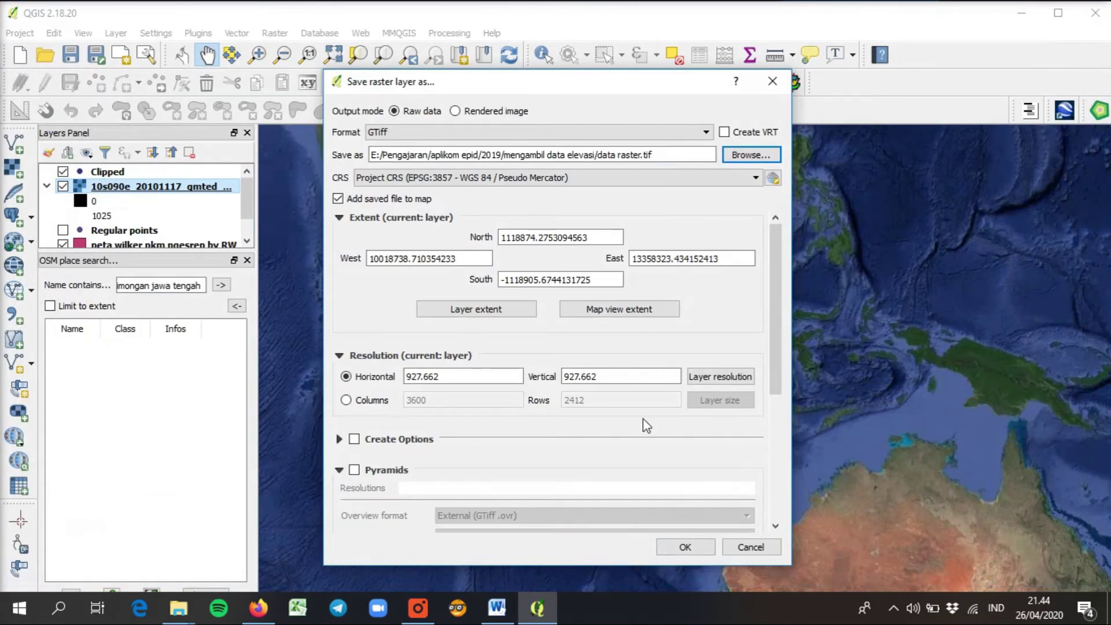
click(681, 548)
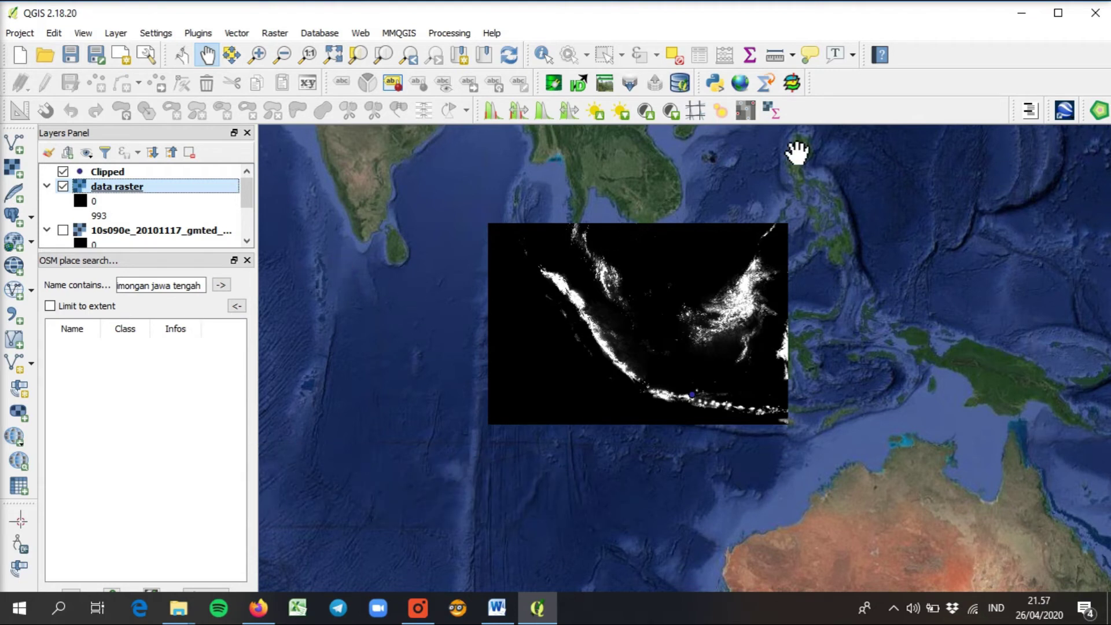
Step: Set up the Point Sampling Tool with Clipped as the sampling points, taking values from Clipped : id and data raster : Band 1
click(792, 83)
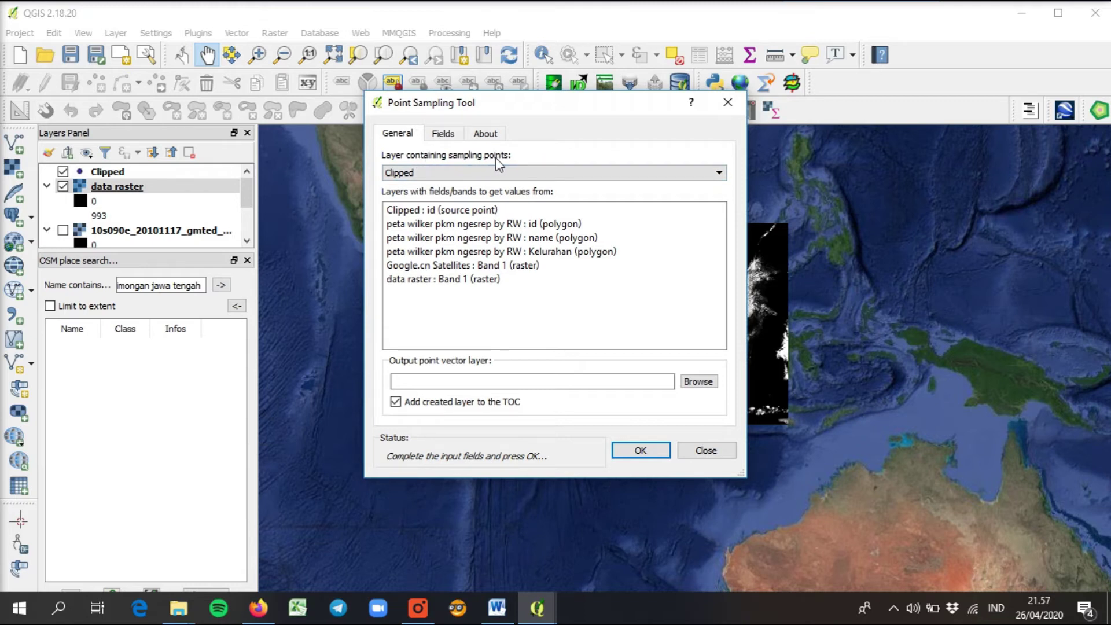
click(436, 176)
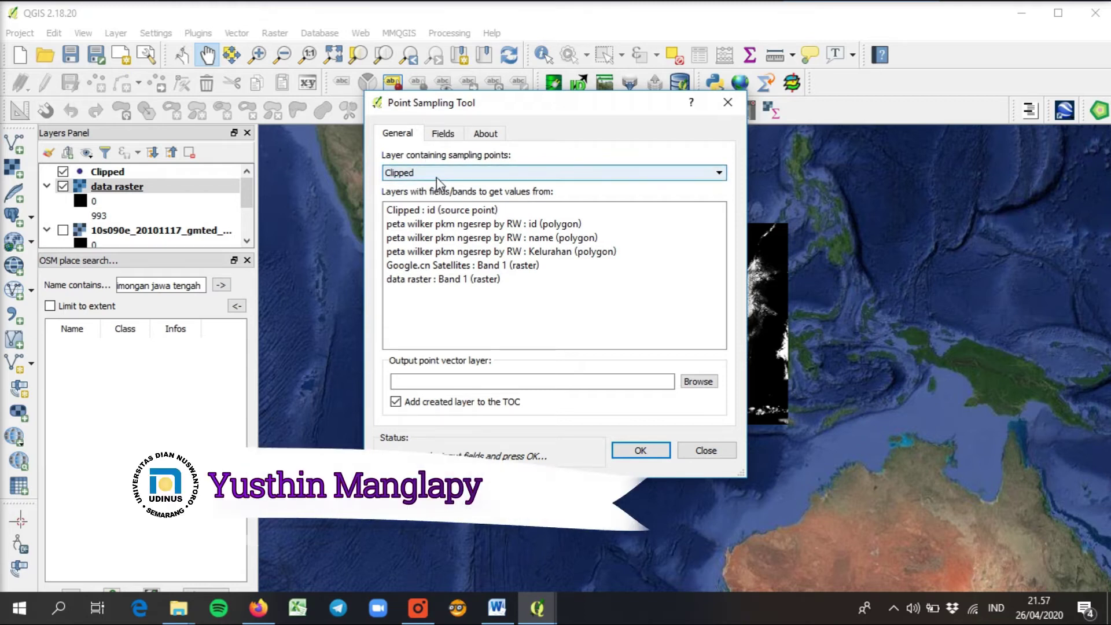
click(437, 176)
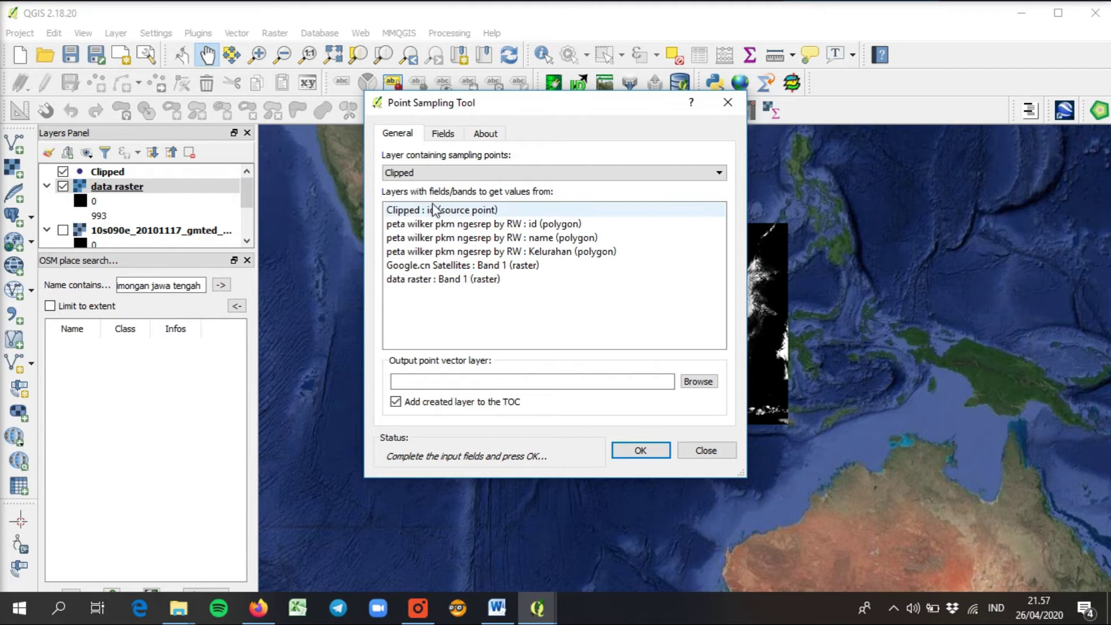
click(403, 215)
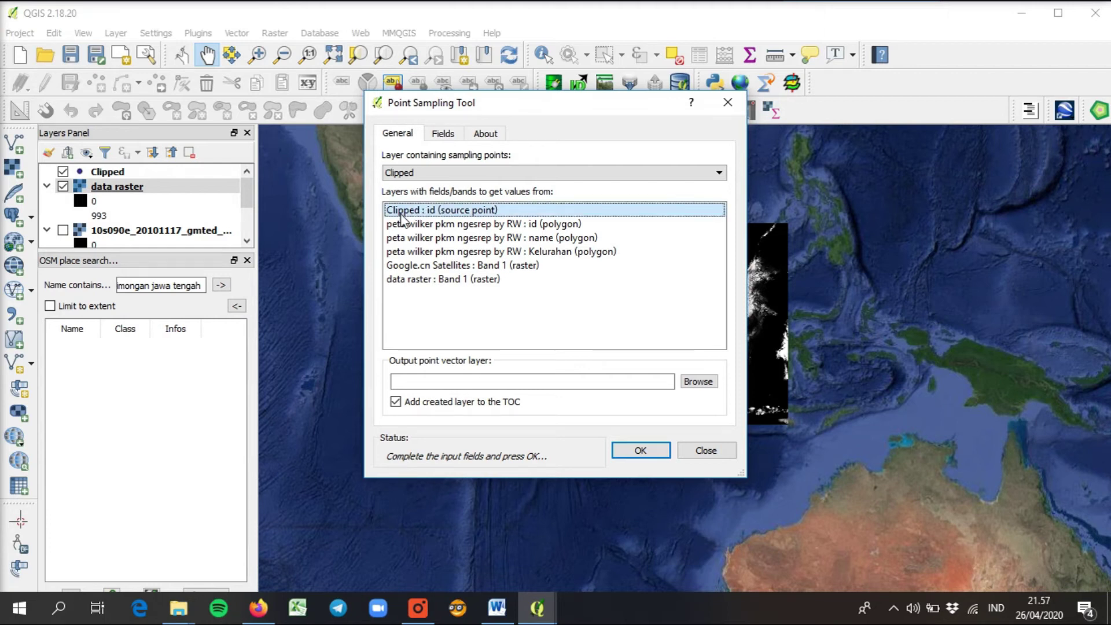
click(397, 280)
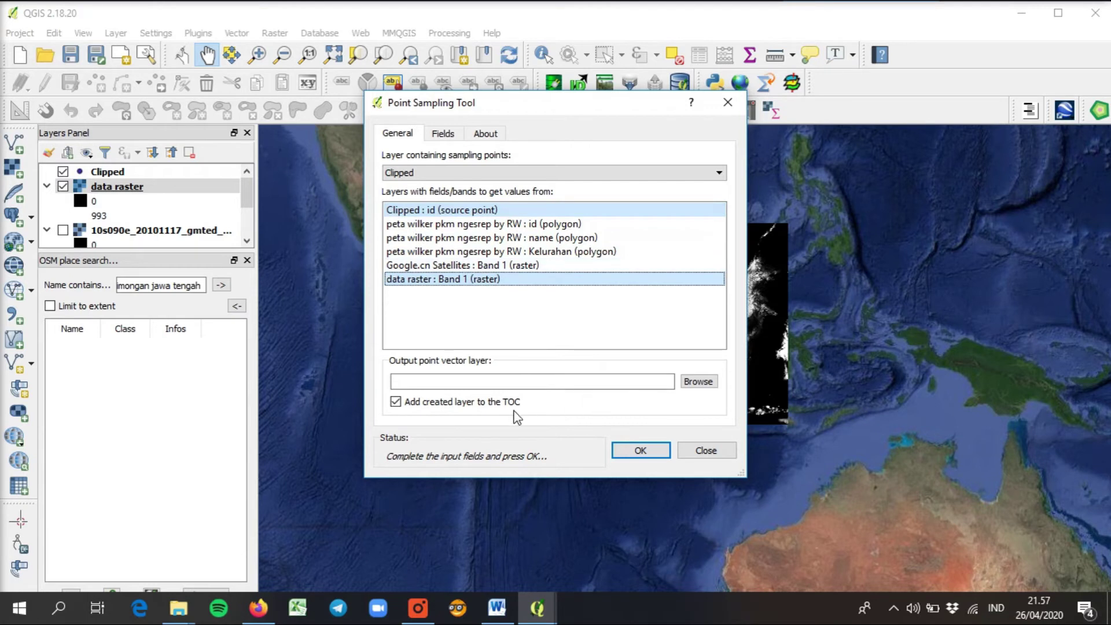
Step: Choose the Sampel spasial folder under E:/Pengajaran/aplikom epid/2019 as the location for the output point shapefile
click(700, 383)
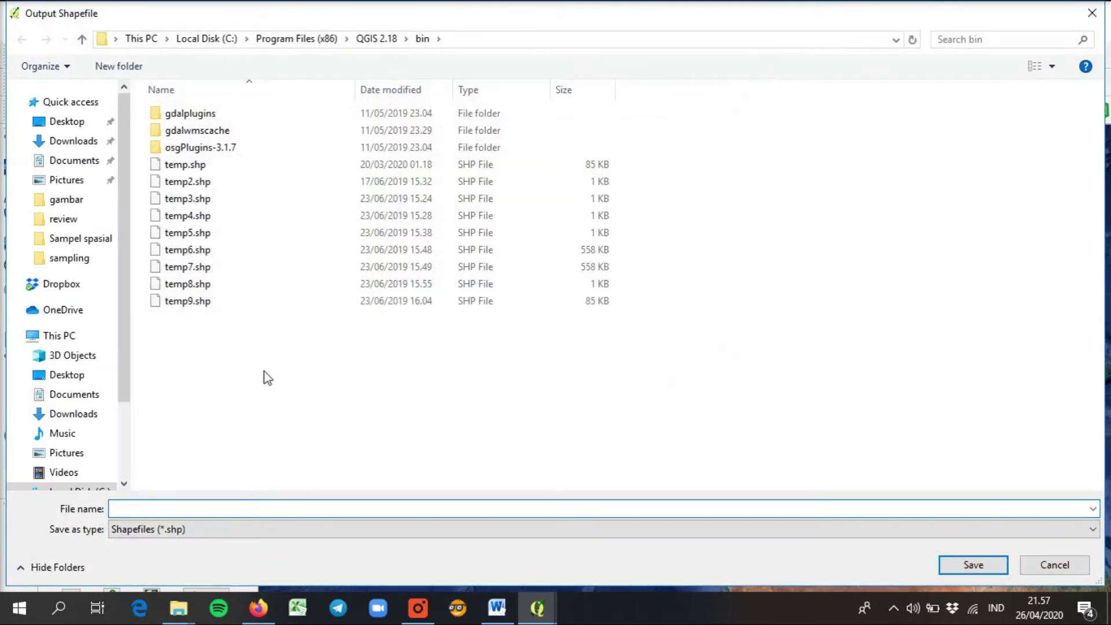
drag(124, 373, 127, 449)
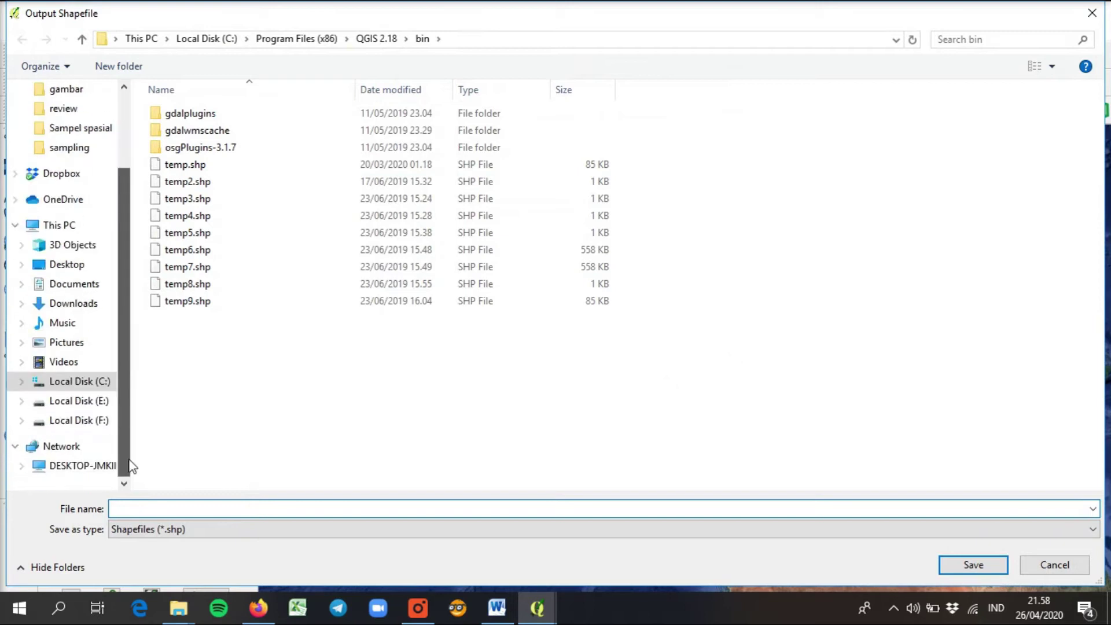
click(75, 400)
double_click(811, 108)
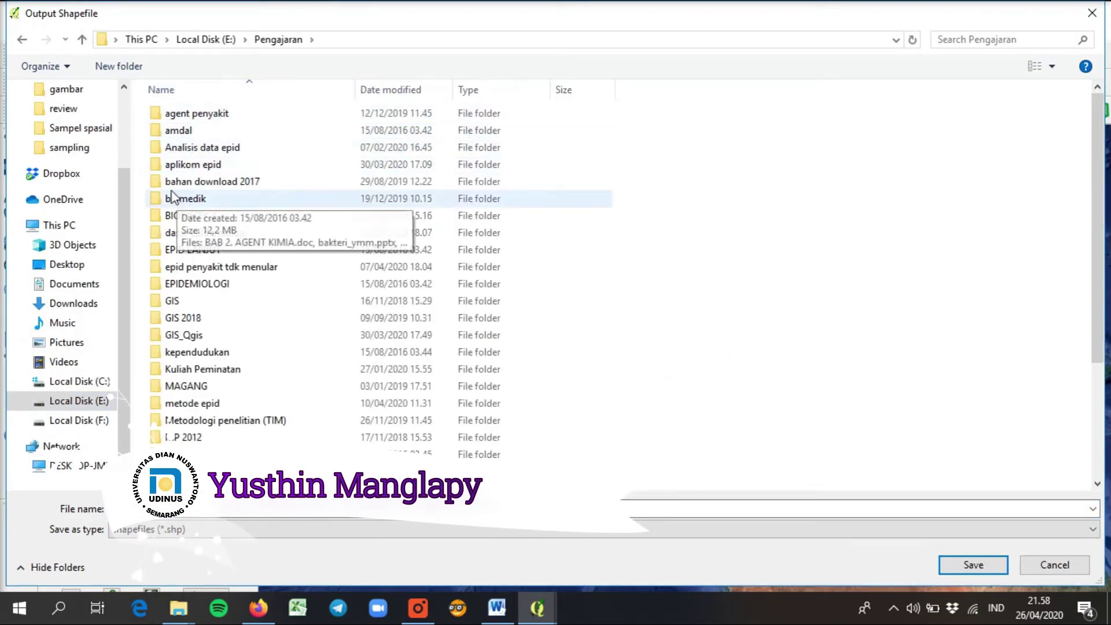
double_click(190, 165)
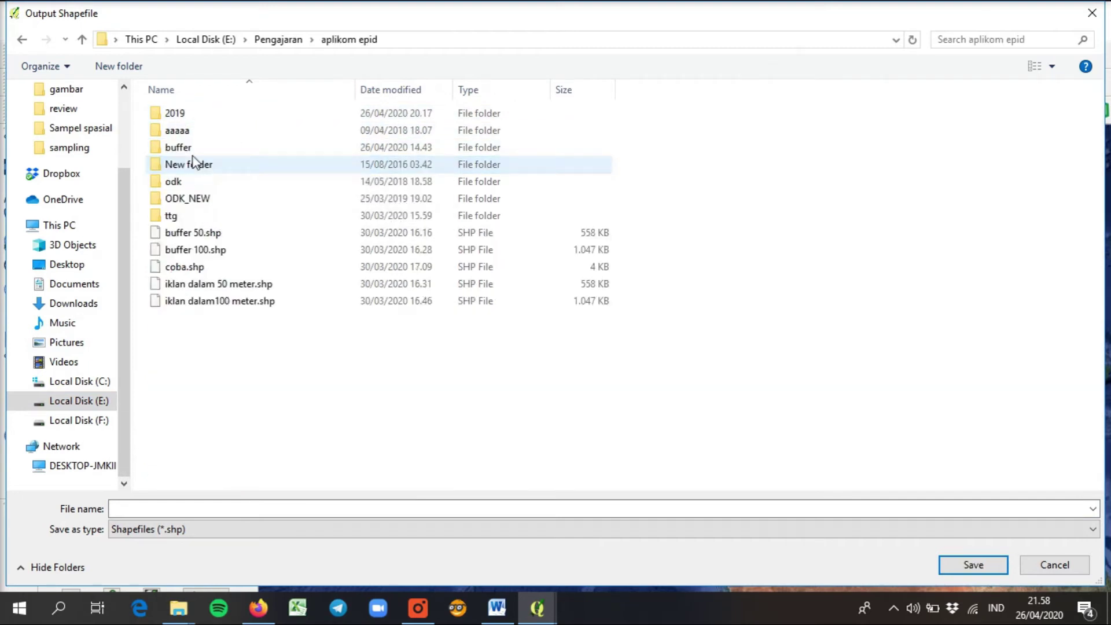
double_click(203, 114)
double_click(213, 132)
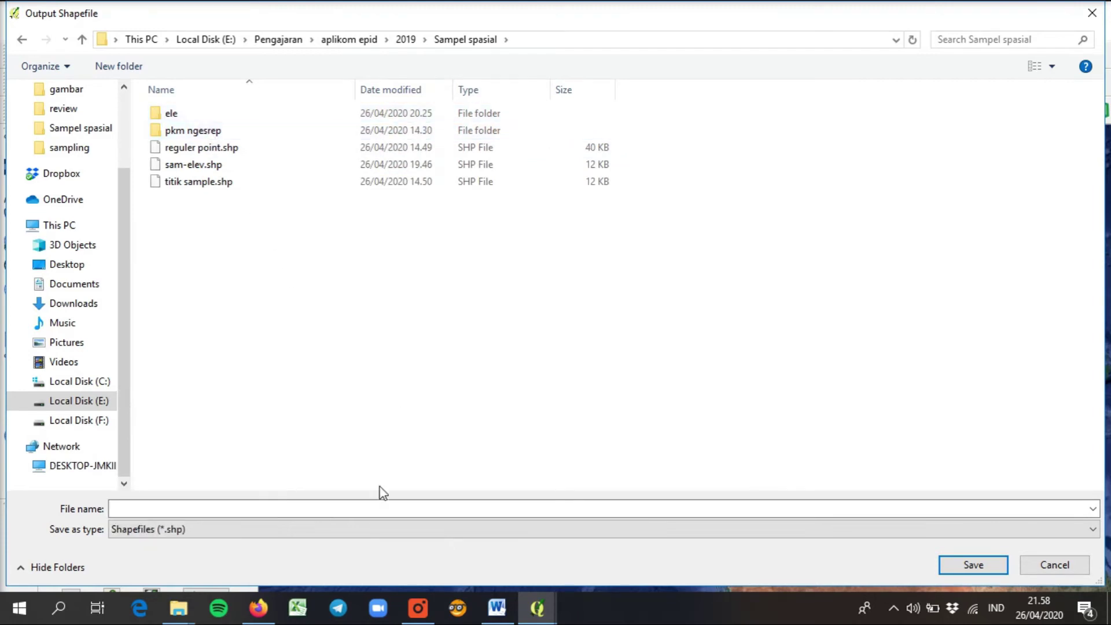
Step: Name the output shapefile "sample elevasi", run the point sampling, and close the tool
click(219, 504)
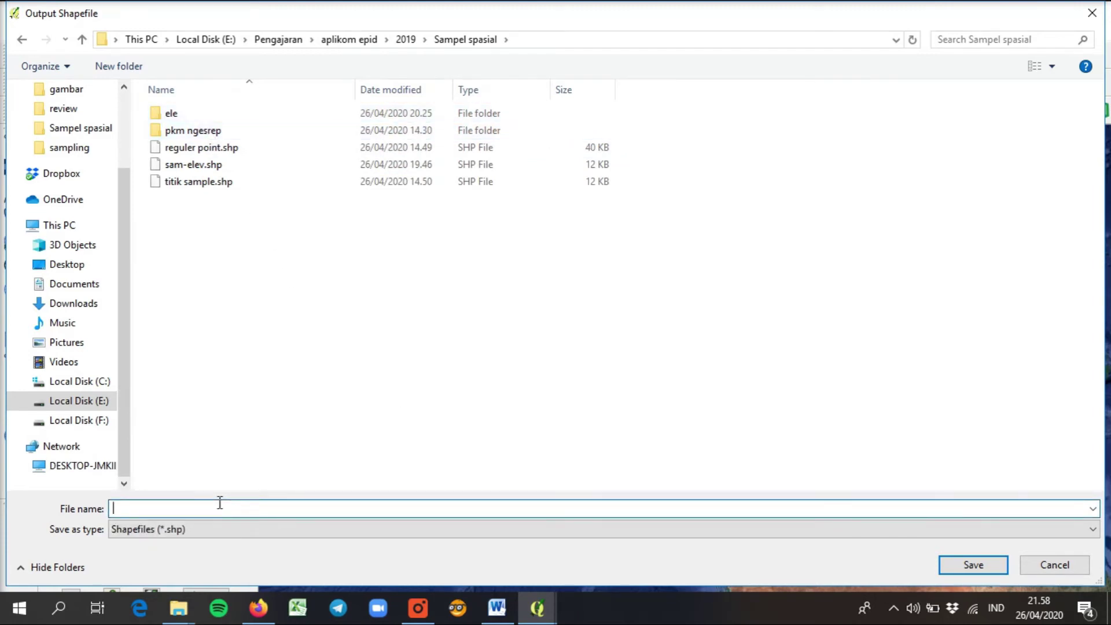
text(sample)
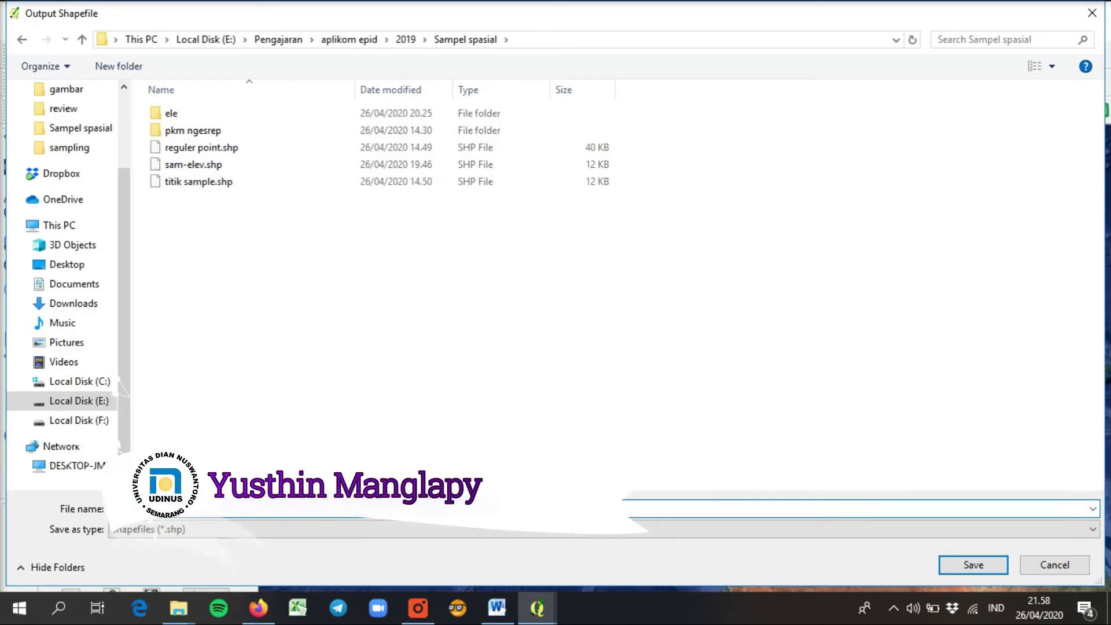
text( elevasi)
click(986, 563)
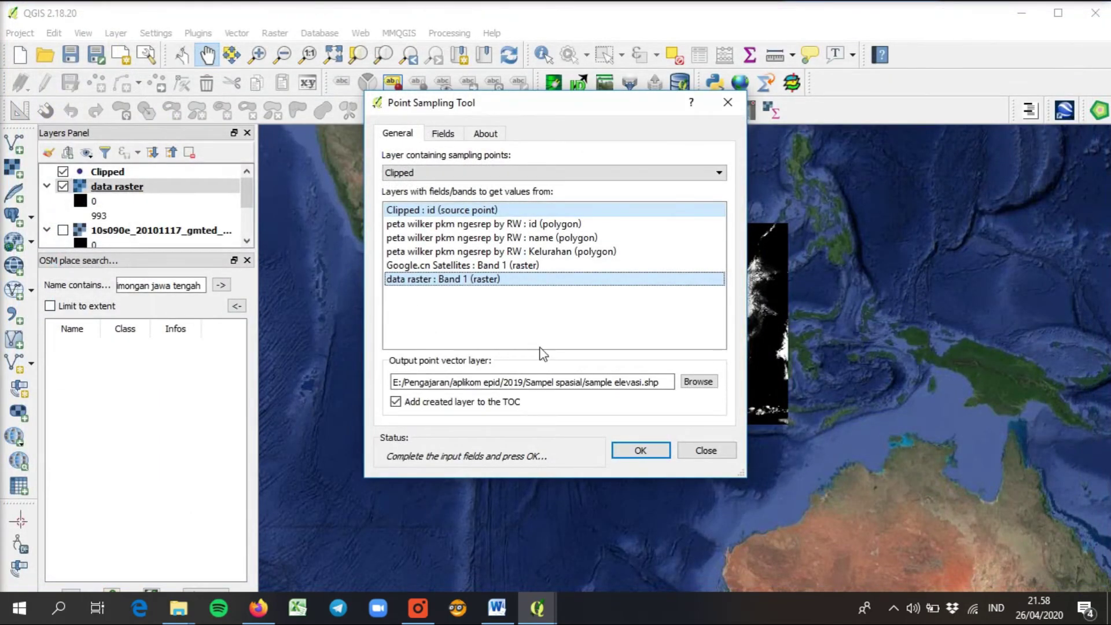
click(644, 457)
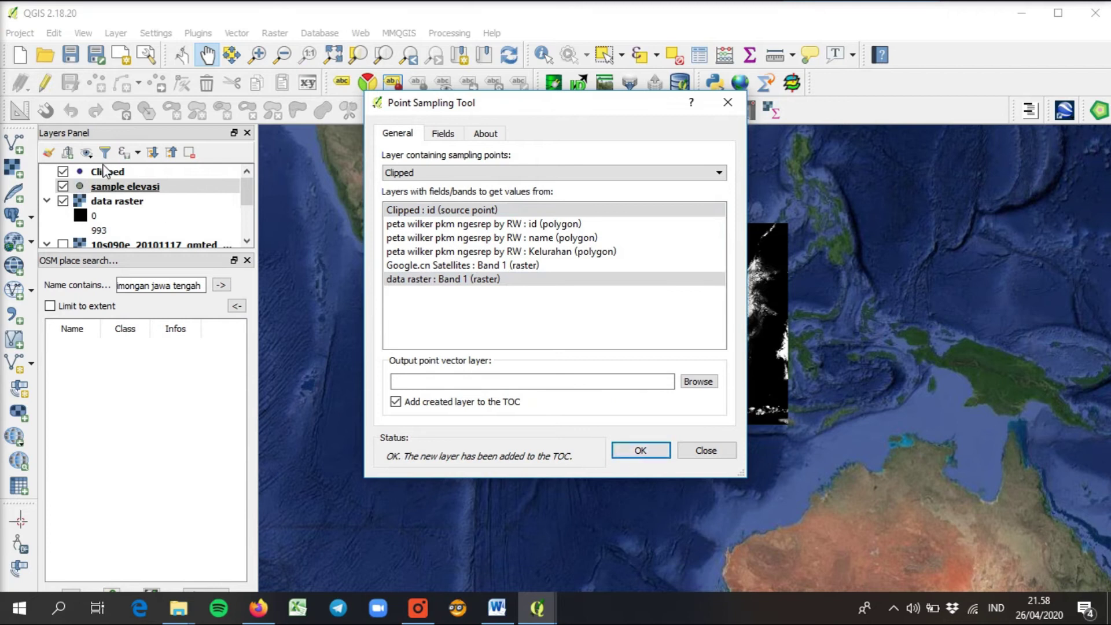
click(707, 451)
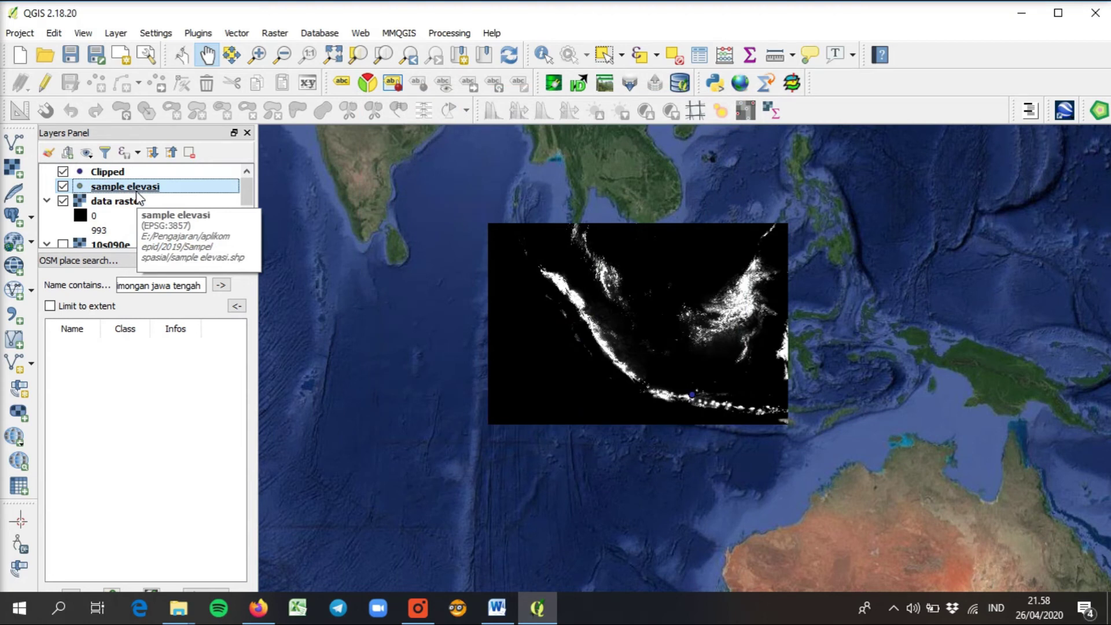
Step: In the sample elevasi attribute table, define a new Field calculator field named elevasi with type Decimal number (real)
right_click(138, 189)
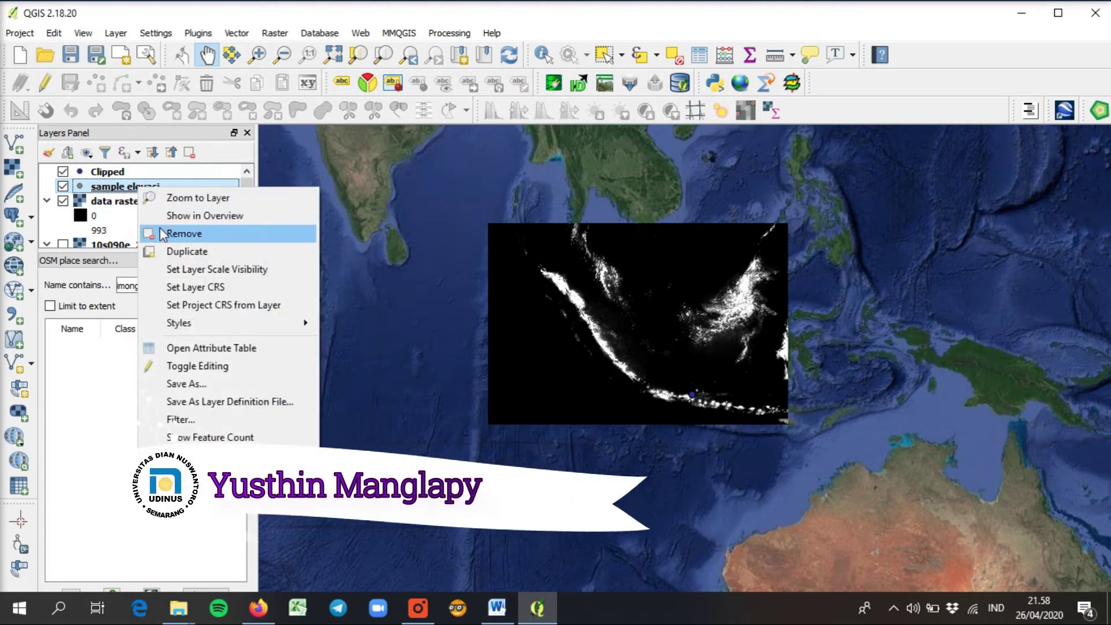
click(197, 349)
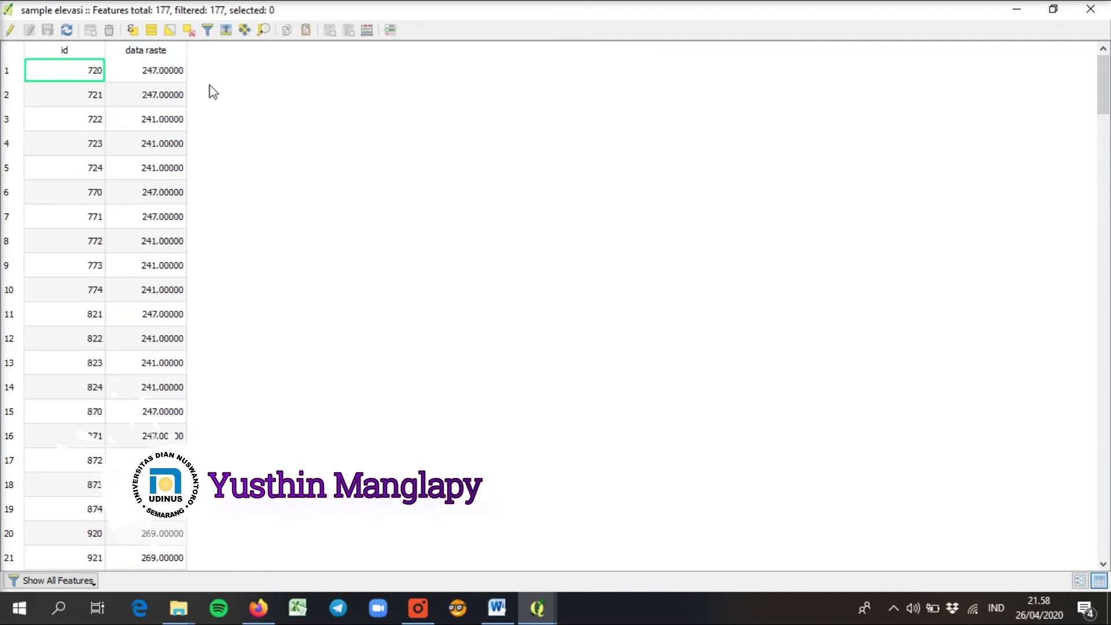
click(368, 30)
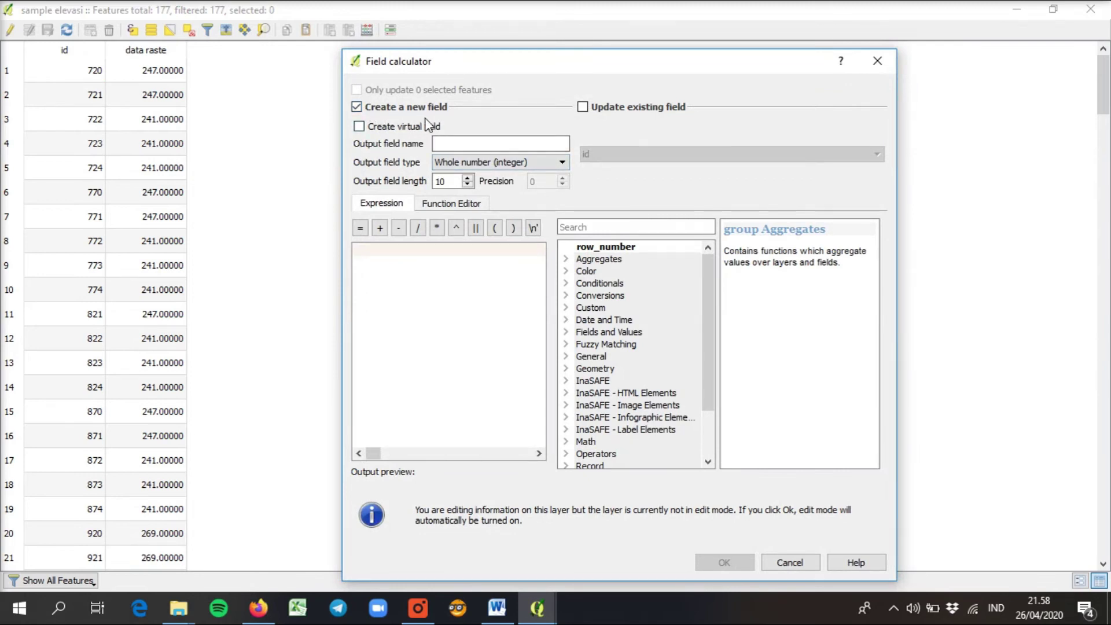
click(452, 141)
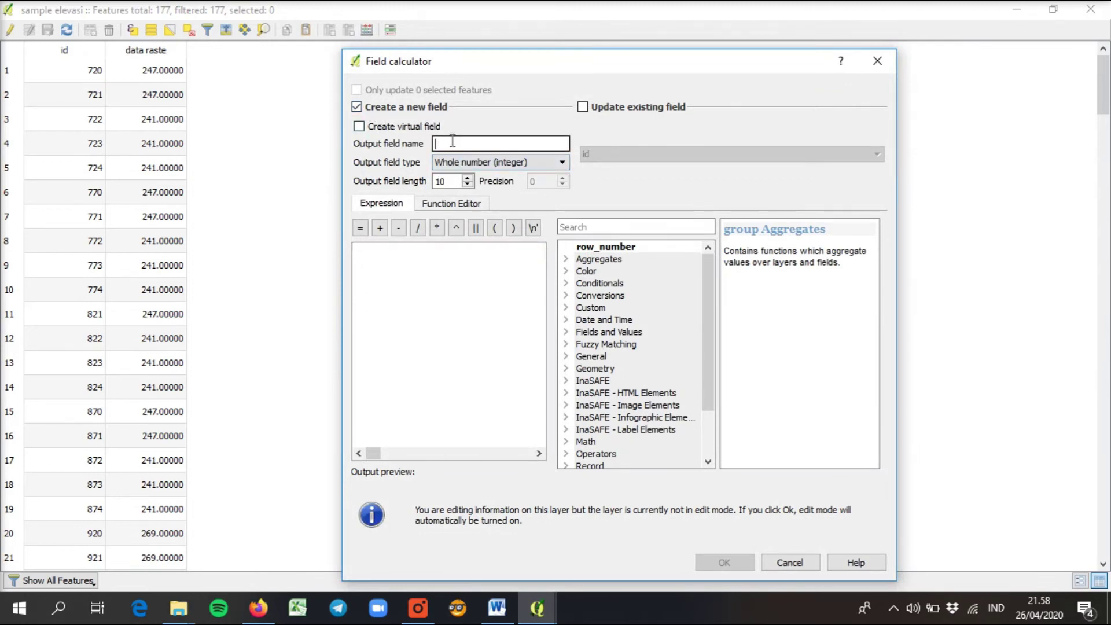
text(e)
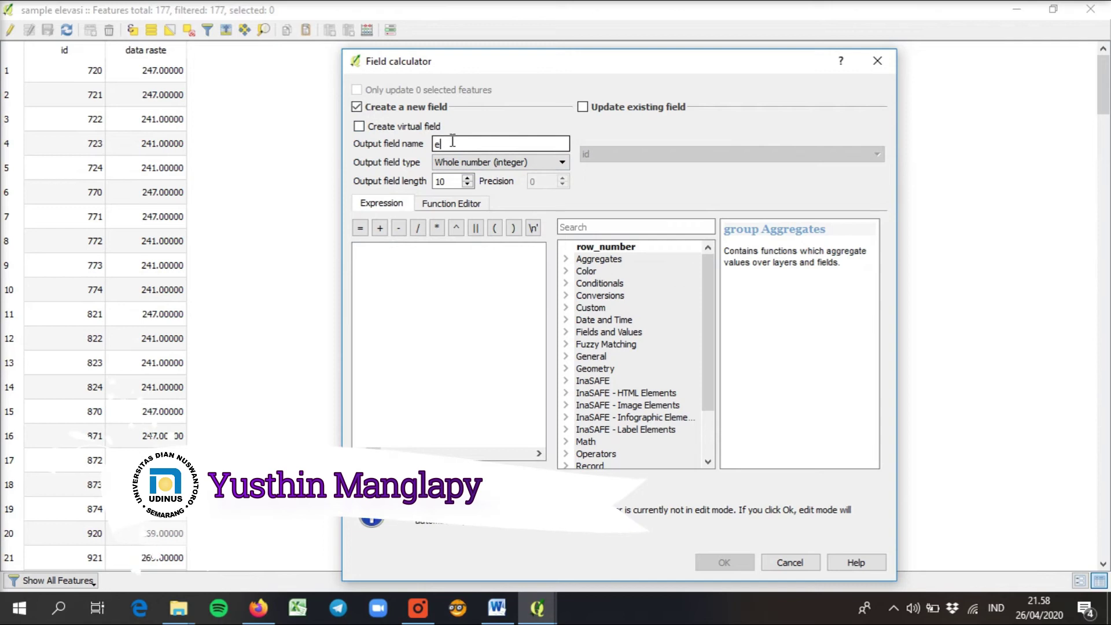
text(levasi)
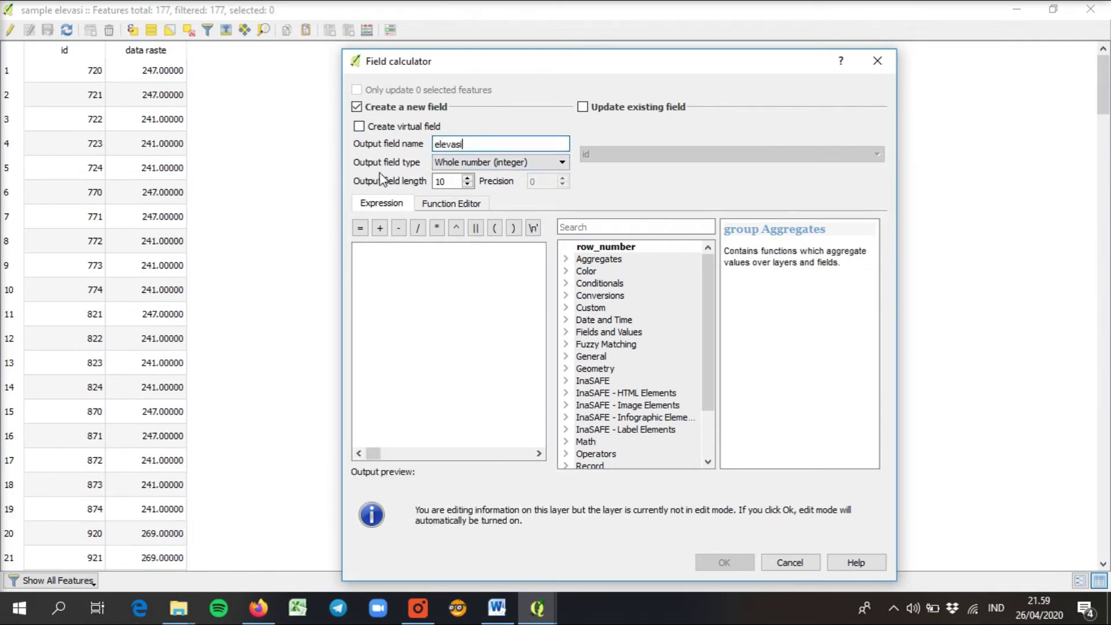
click(460, 164)
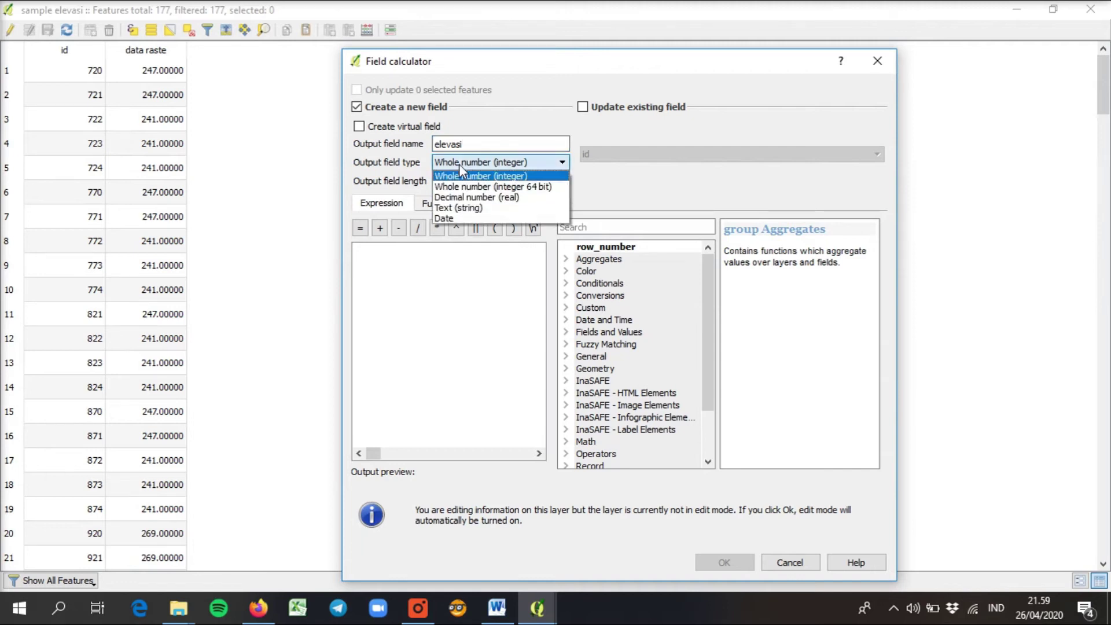
click(457, 191)
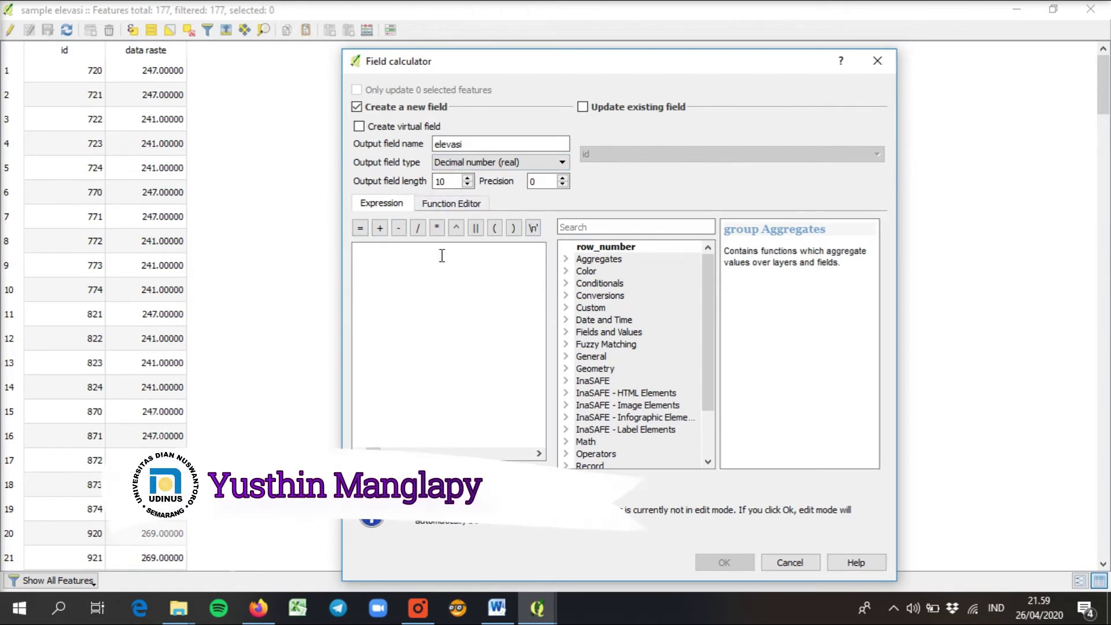
Step: Calculate the elevasi field from the "data raste" field and close the attribute table
mouse_move(706, 300)
mouse_down()
mouse_move(716, 350)
mouse_move(719, 291)
mouse_up()
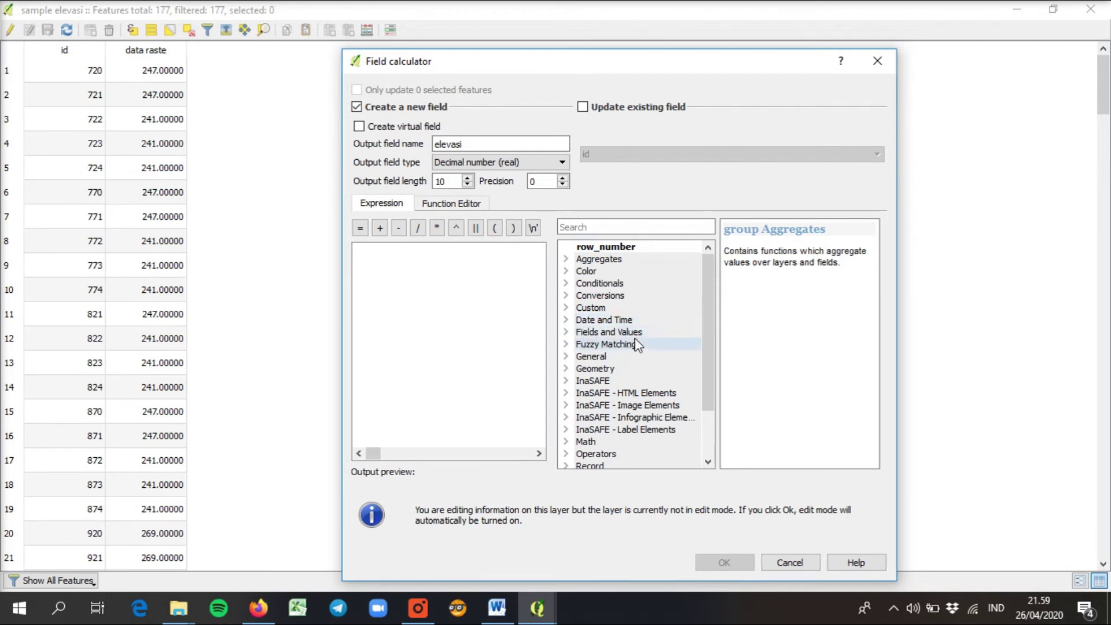
click(566, 332)
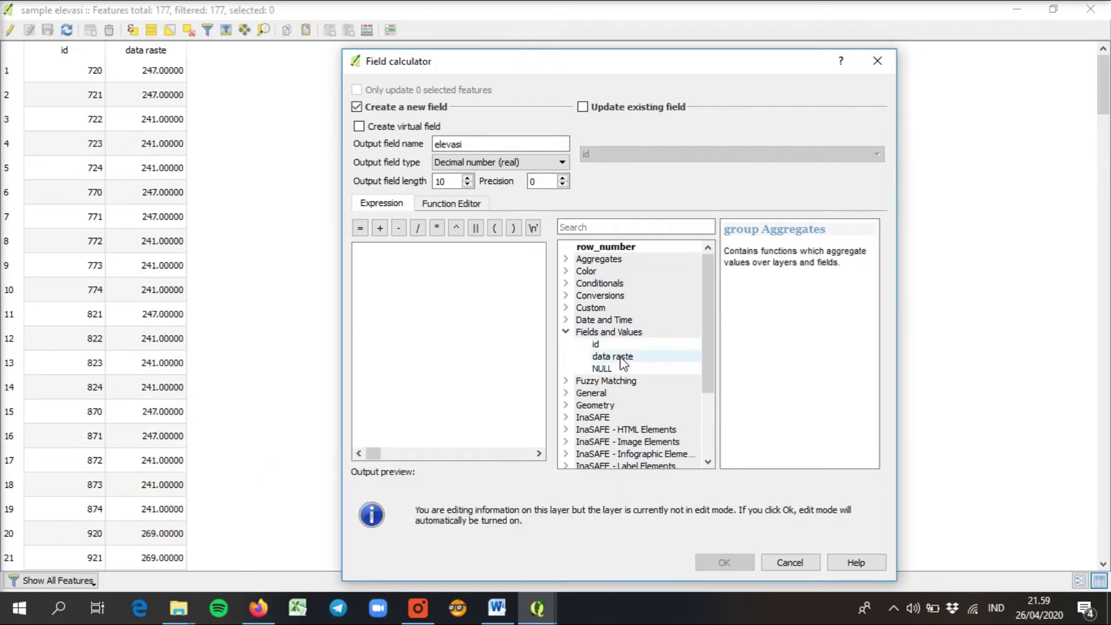
double_click(621, 357)
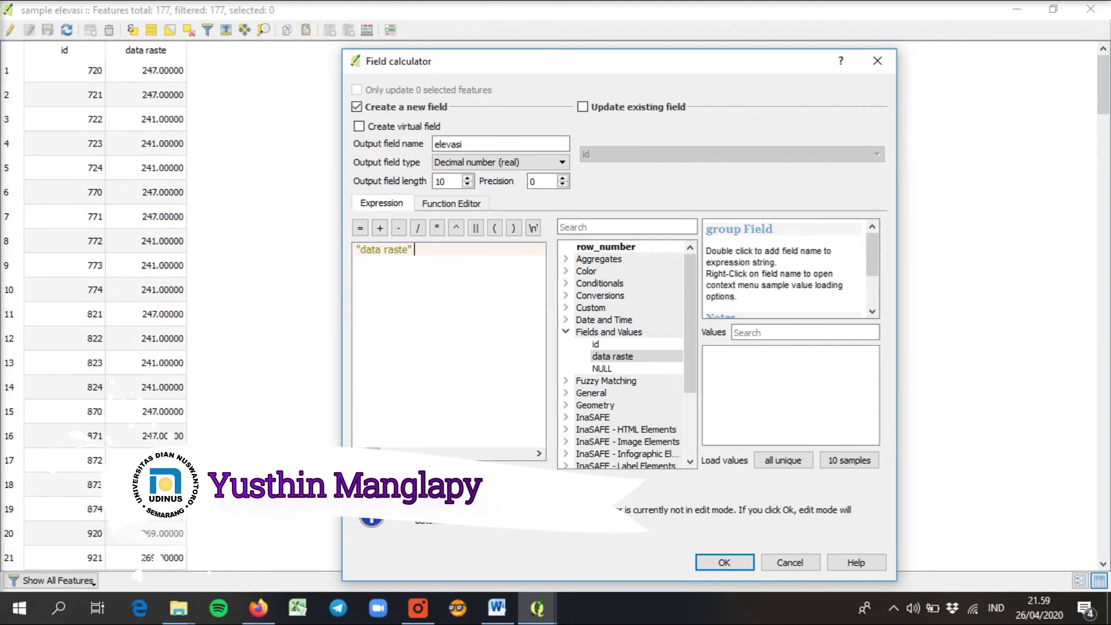
click(726, 564)
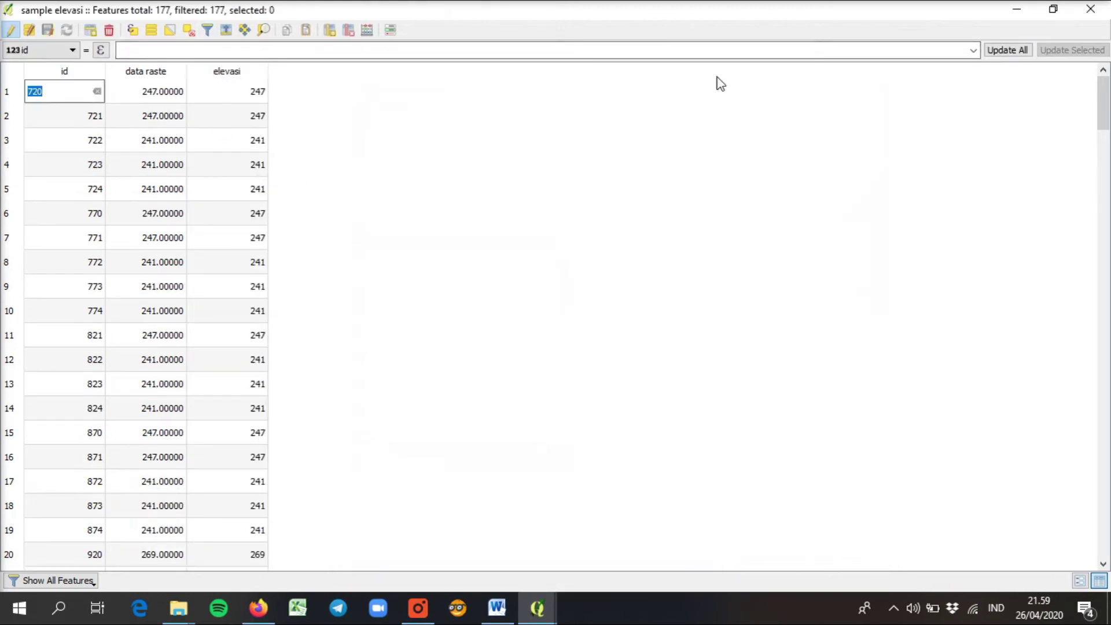
click(1096, 7)
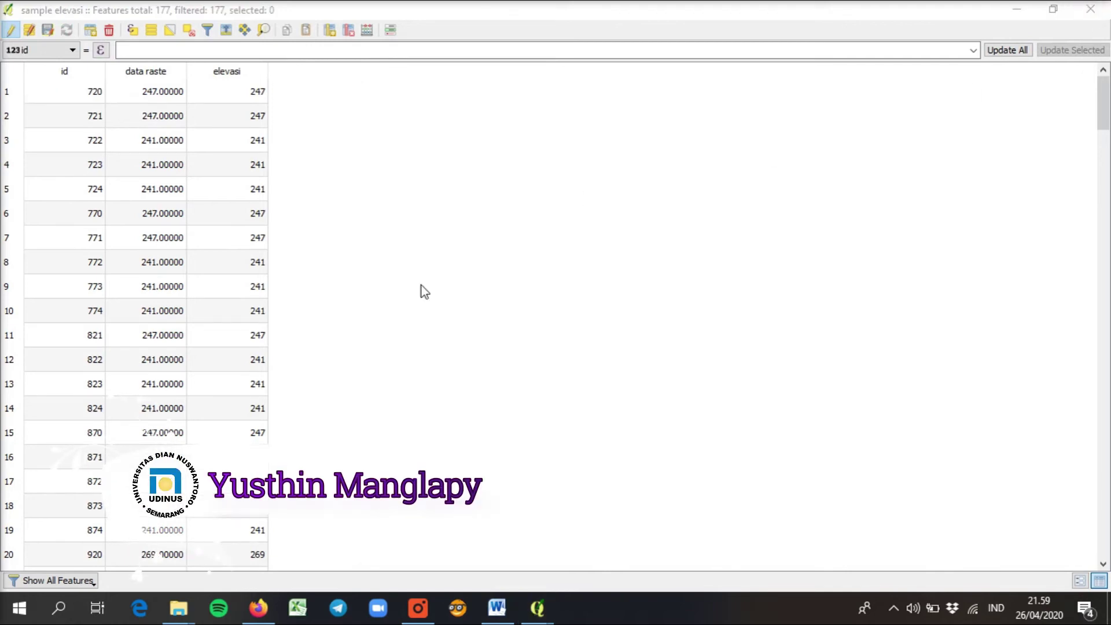
click(1082, 16)
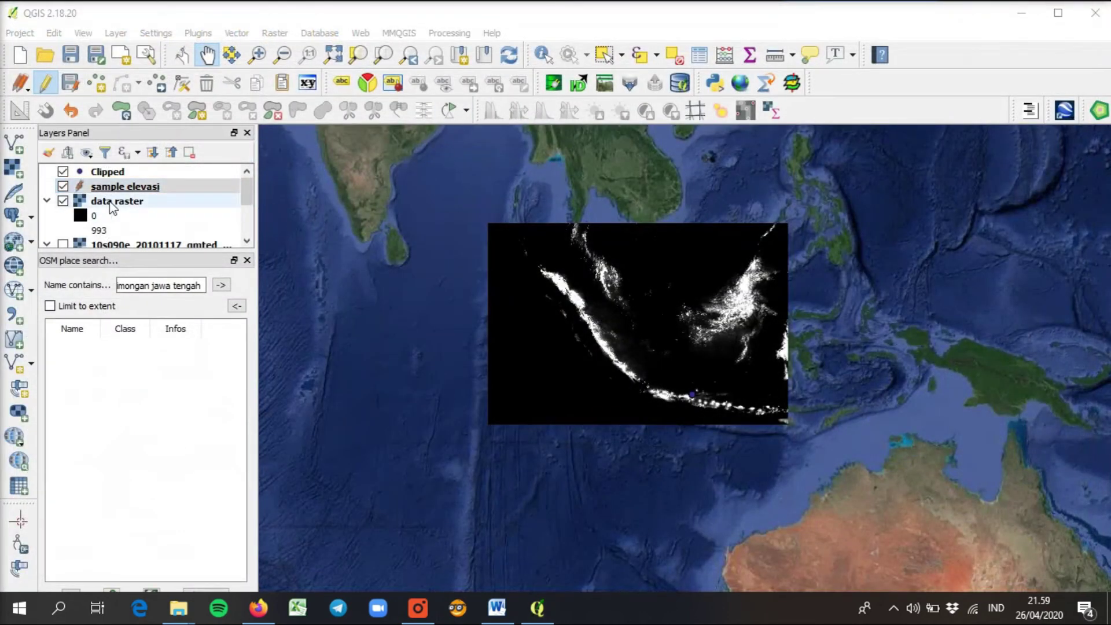
mouse_move(502, 621)
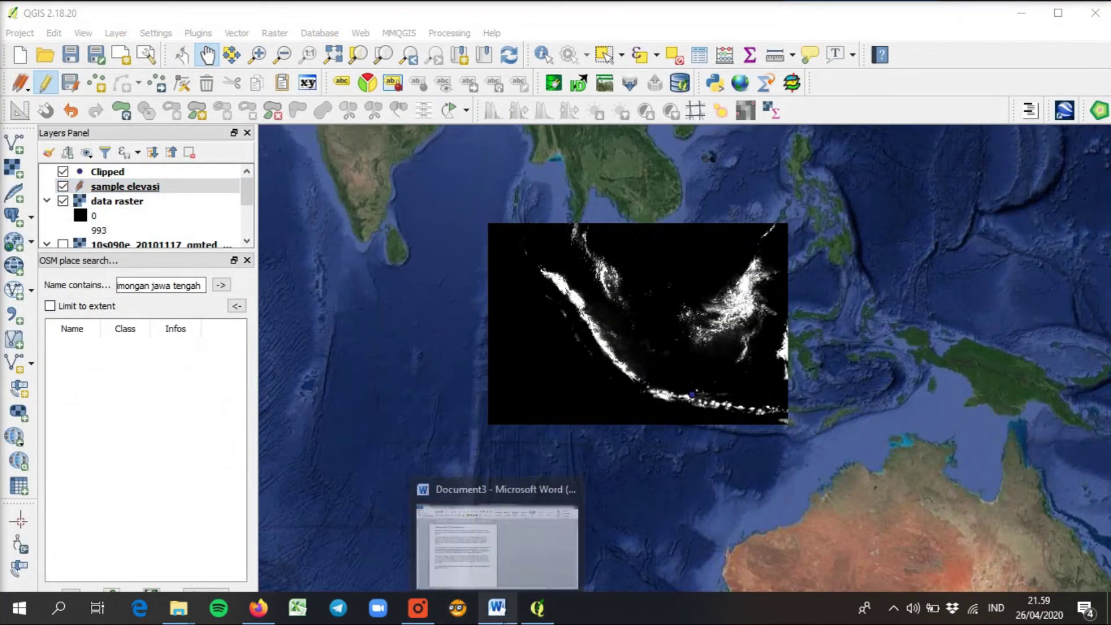
click(418, 608)
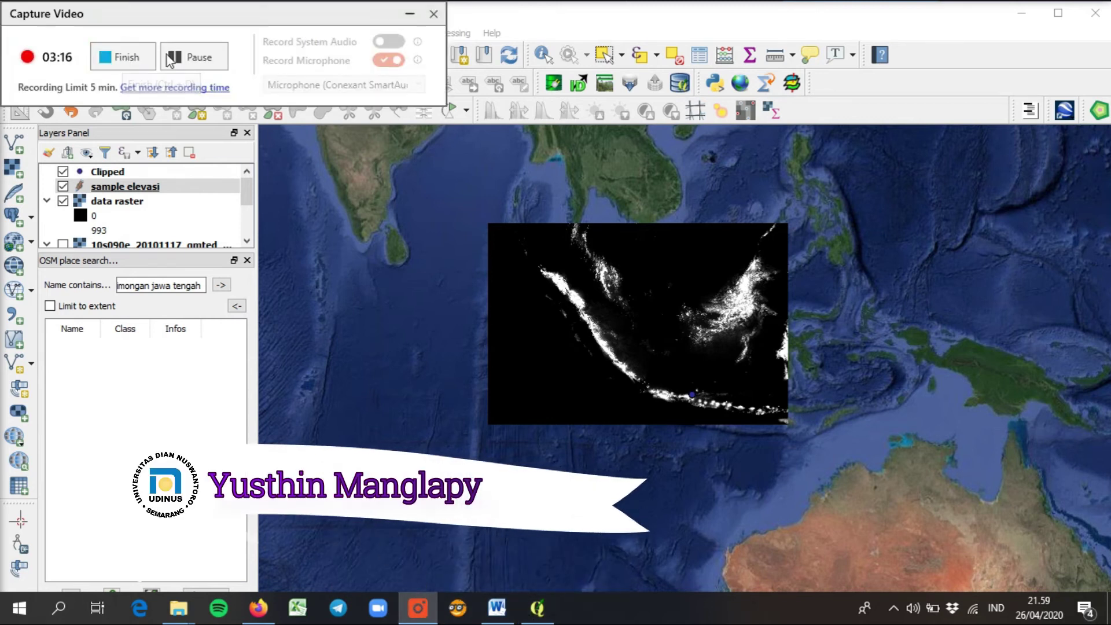
click(410, 13)
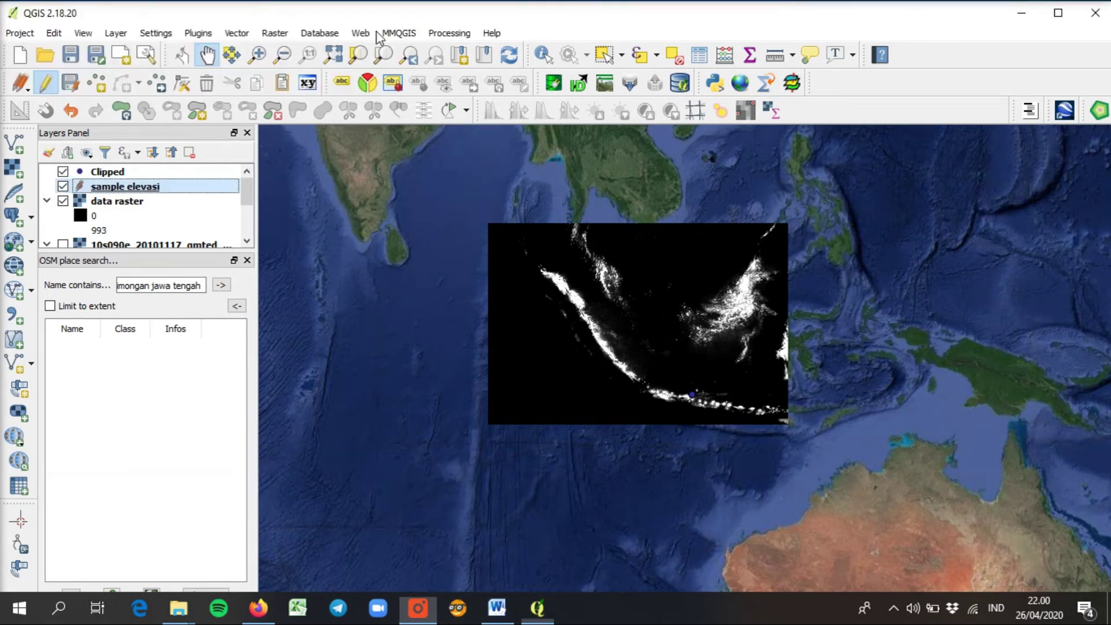
Step: Reopen the attribute table of the sample elevasi layer to examine the elevasi column
right_click(87, 200)
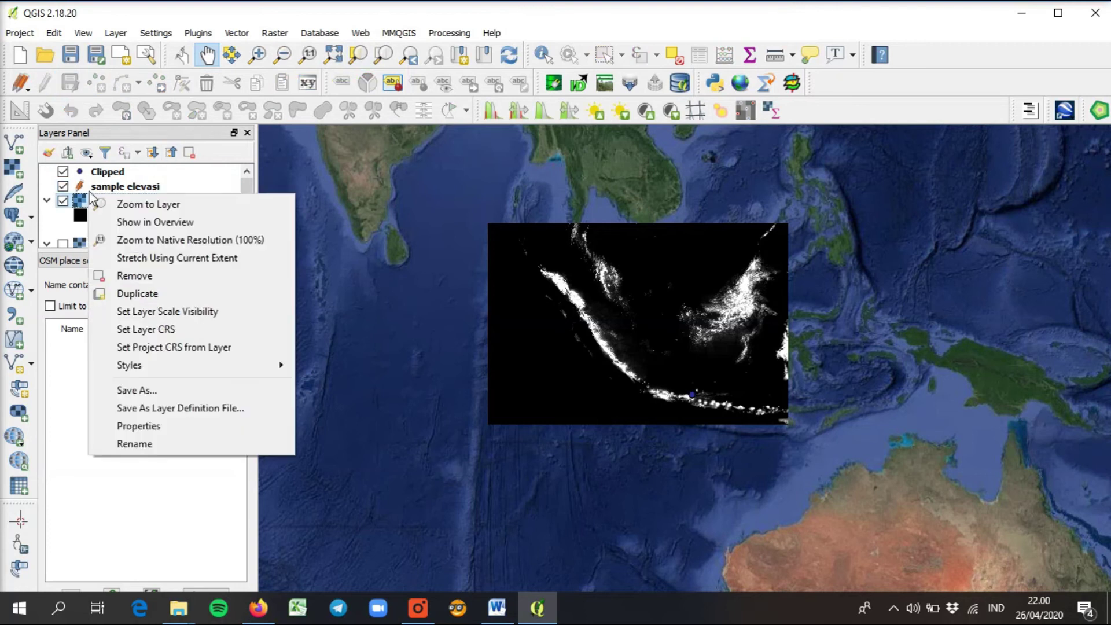
right_click(88, 186)
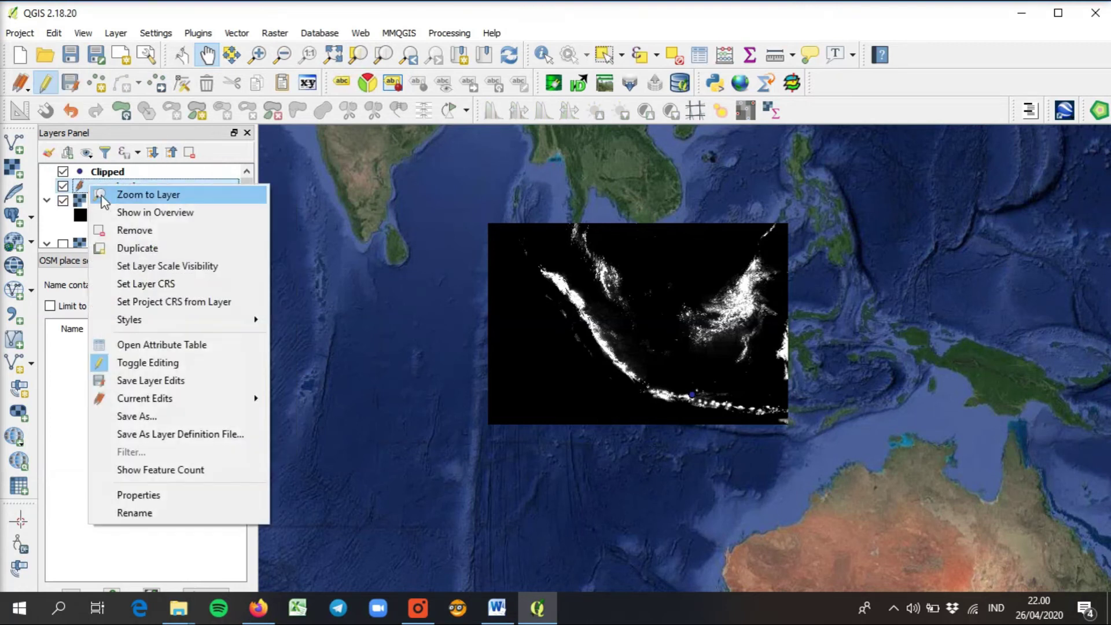
click(169, 346)
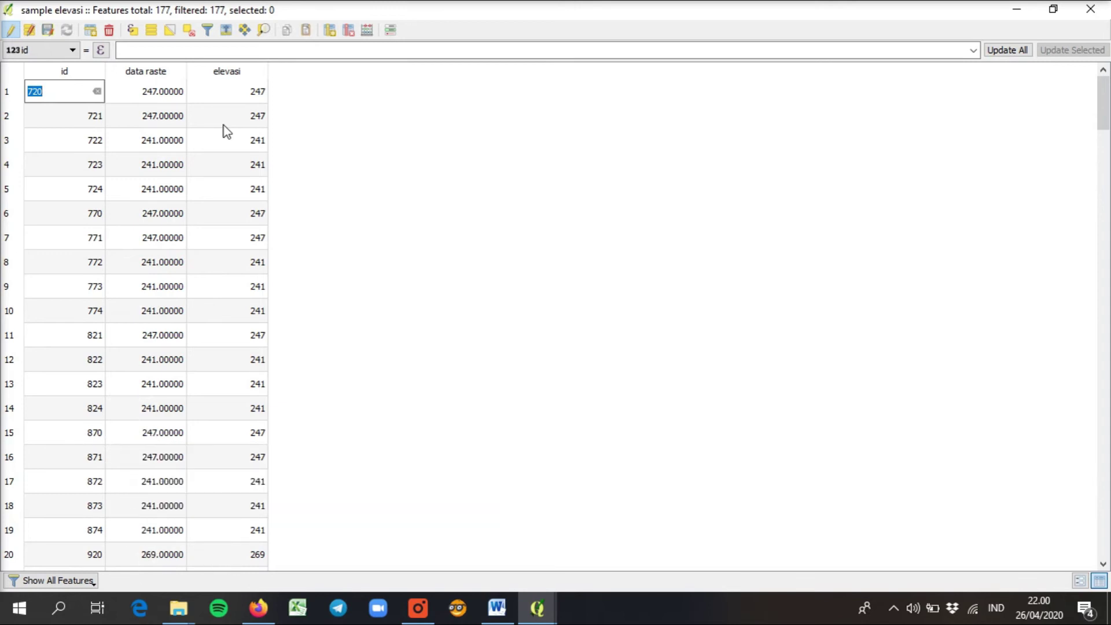
Step: Stop editing the sample elevasi layer, save its edits, and close the attribute table
click(11, 30)
click(529, 312)
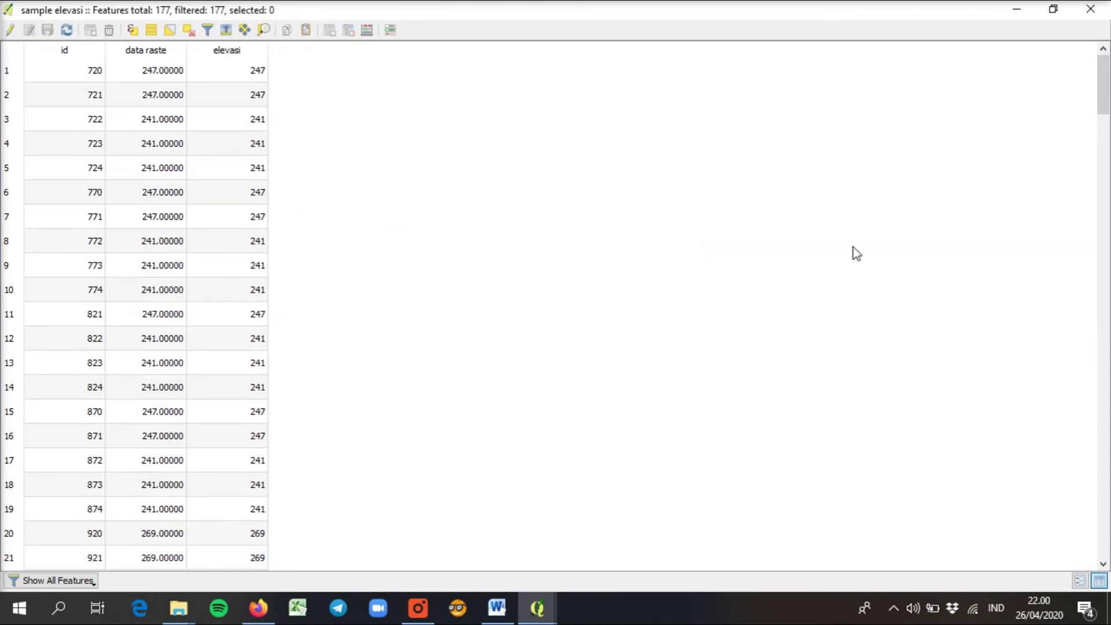
click(1089, 10)
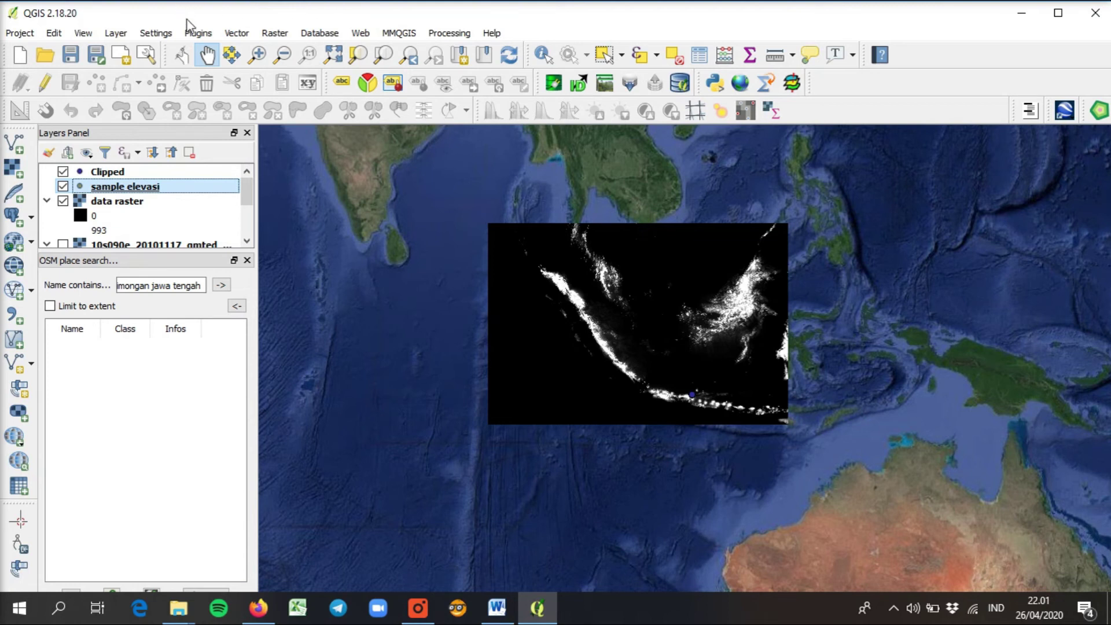
Step: Set up Basic statistics for numeric fields with sample elevasi as the input layer and elevasi as the field
click(230, 33)
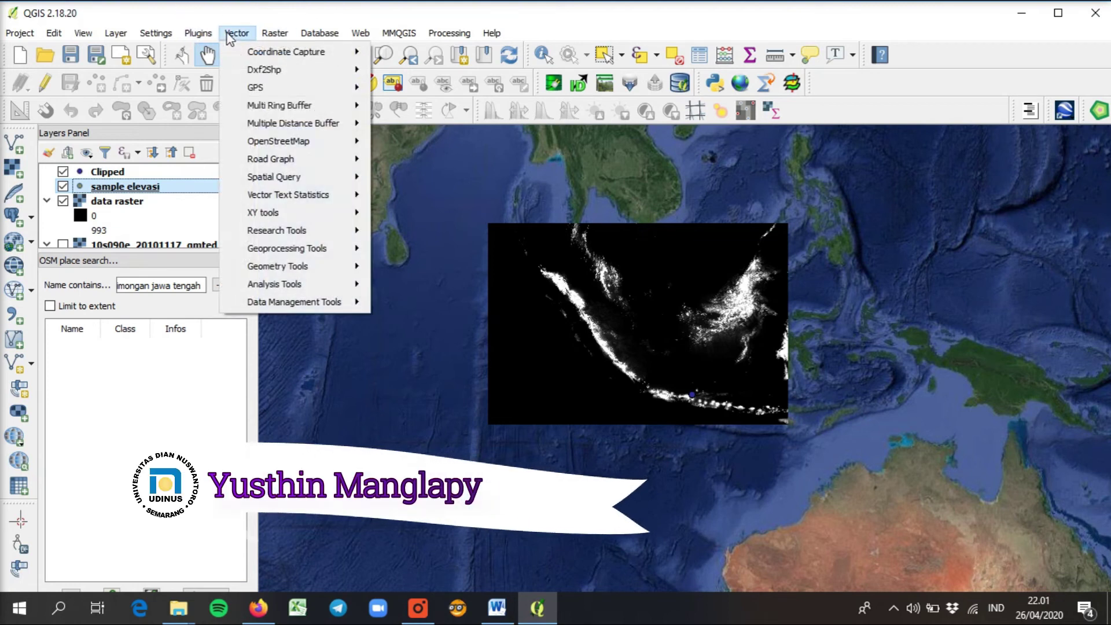
mouse_move(303, 287)
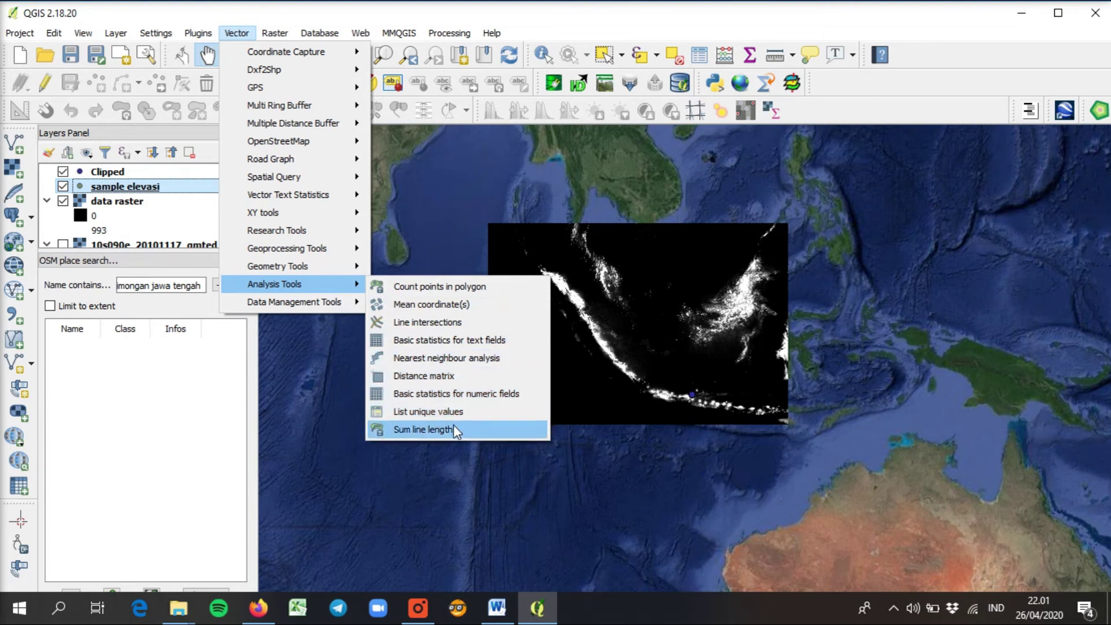
click(450, 394)
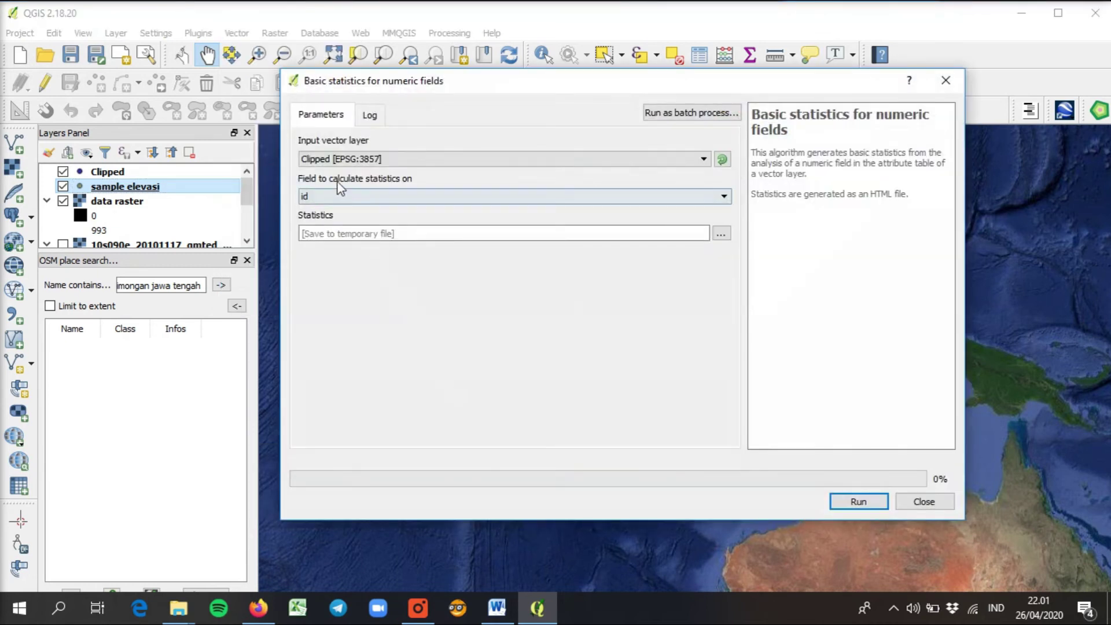
click(340, 160)
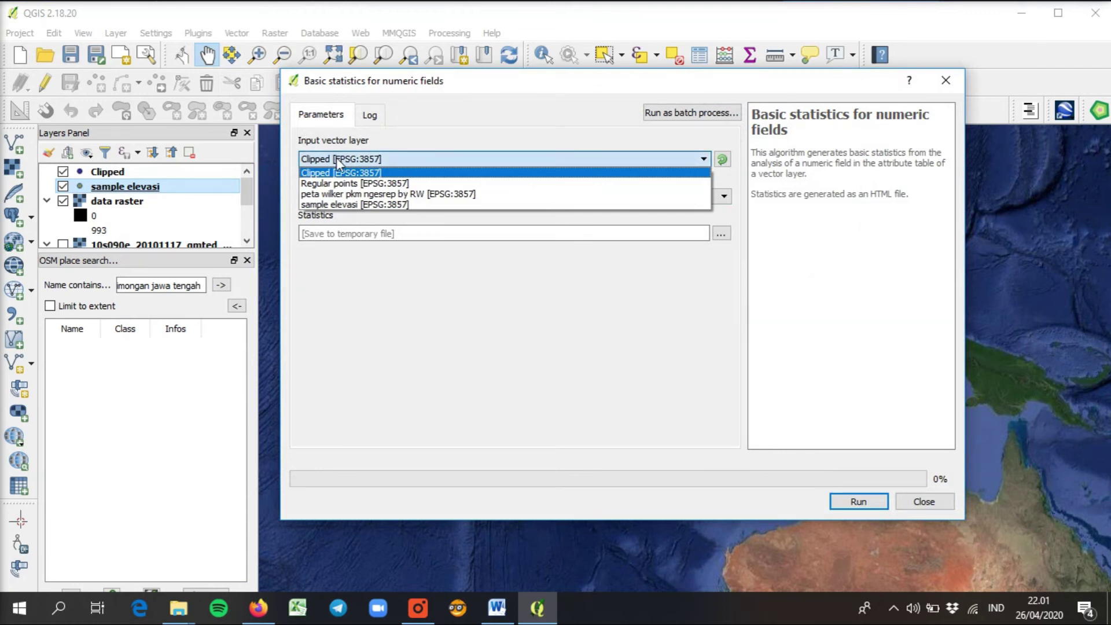
click(350, 205)
click(339, 197)
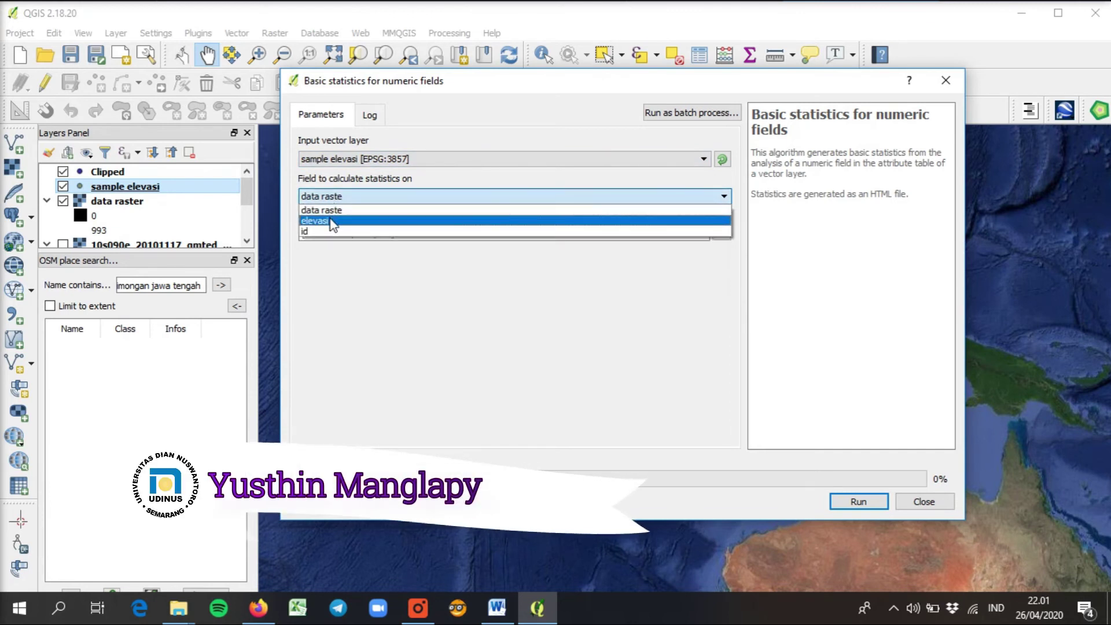
click(331, 222)
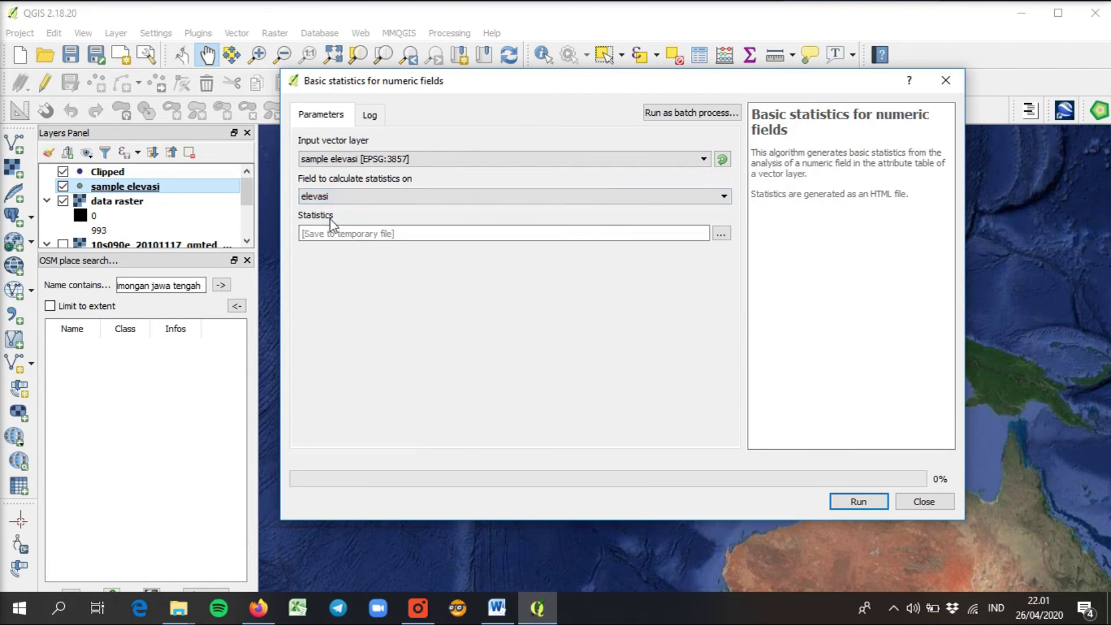
Step: Set the statistics output to an HTML file named "elevasi statistik" in the ele folder and run the tool
click(722, 235)
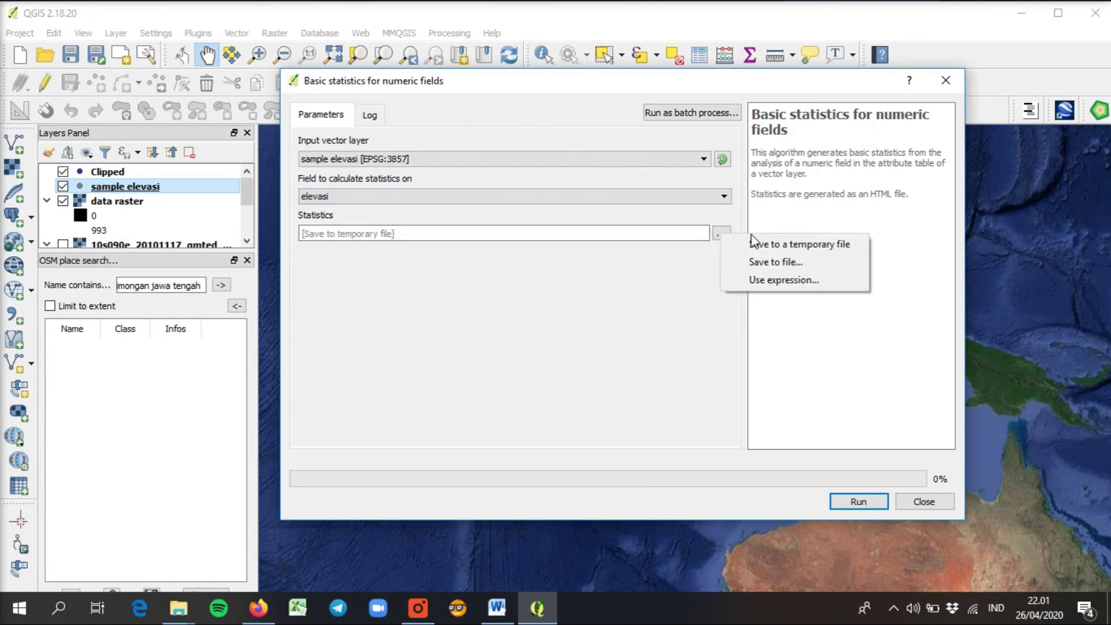
click(767, 262)
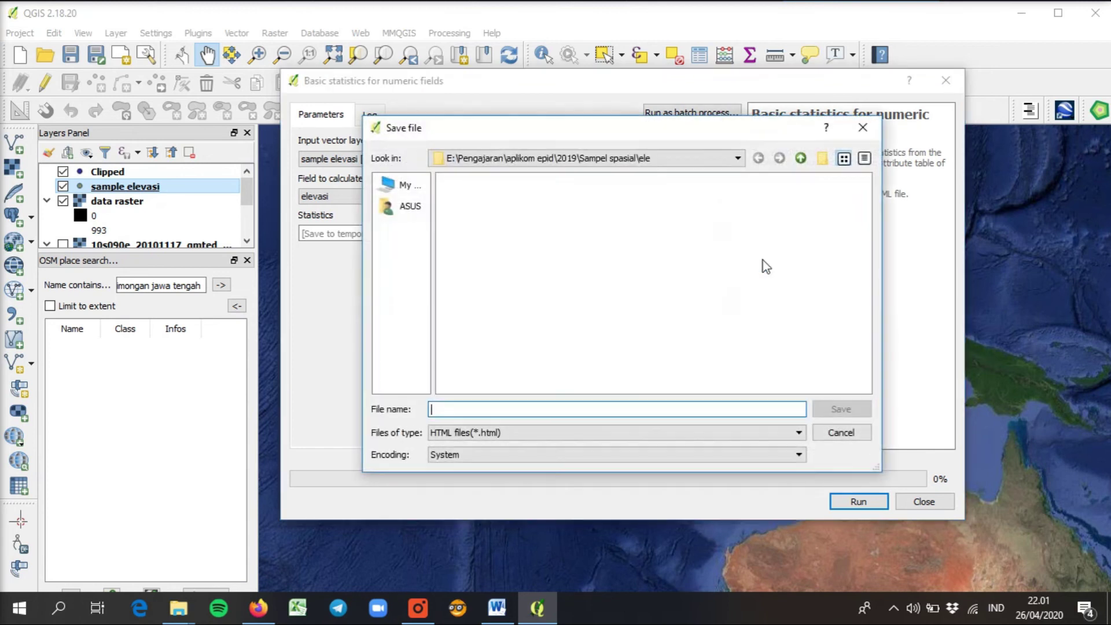
click(485, 410)
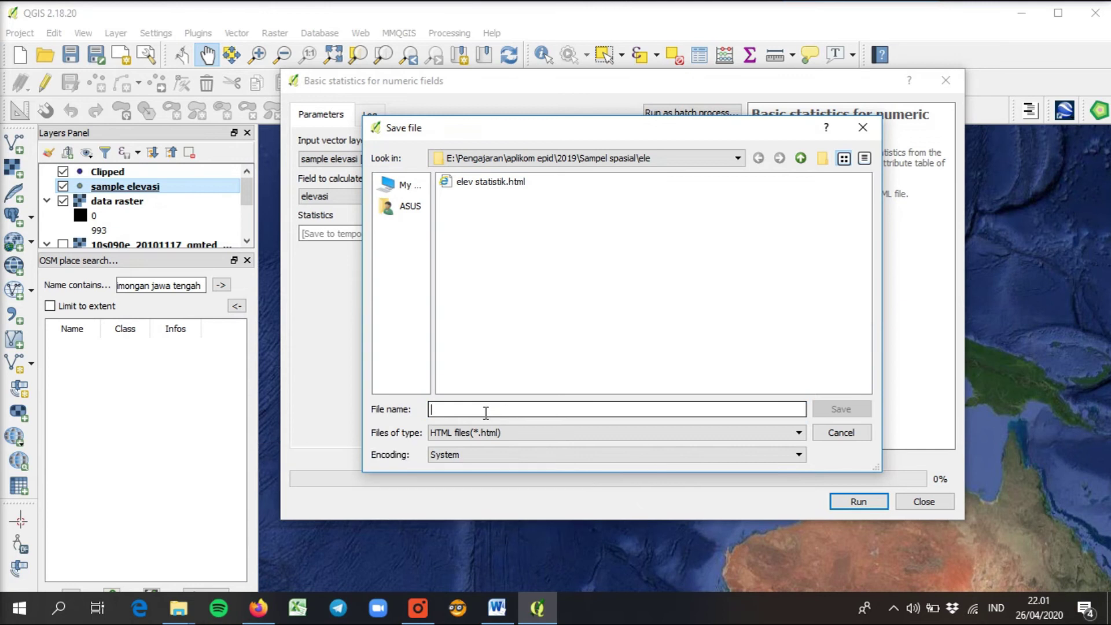
text(eleva)
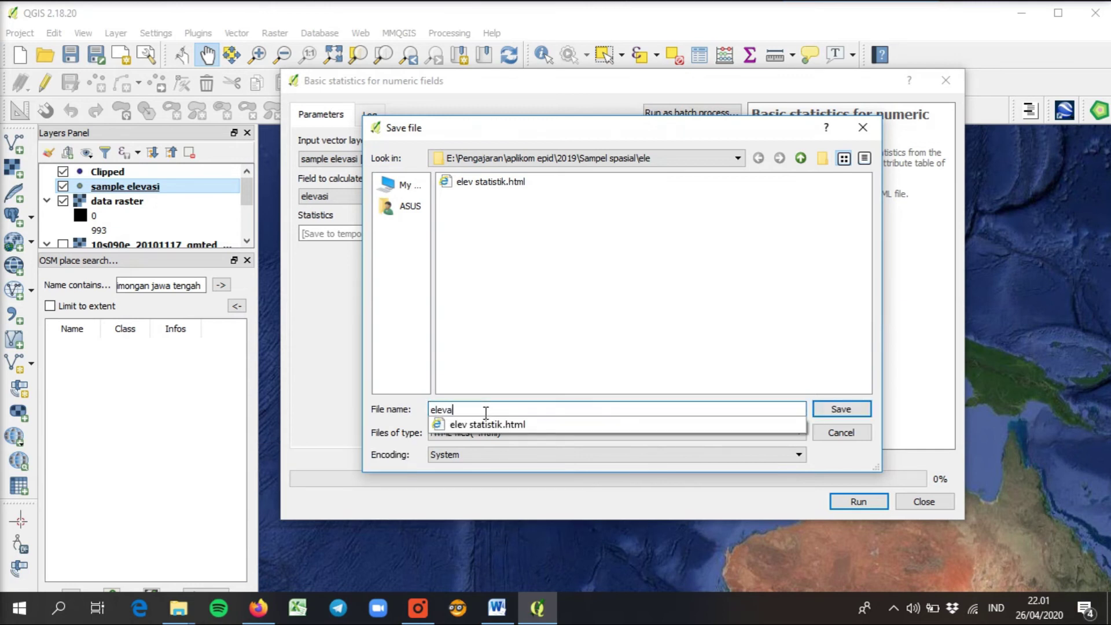
text(si statist)
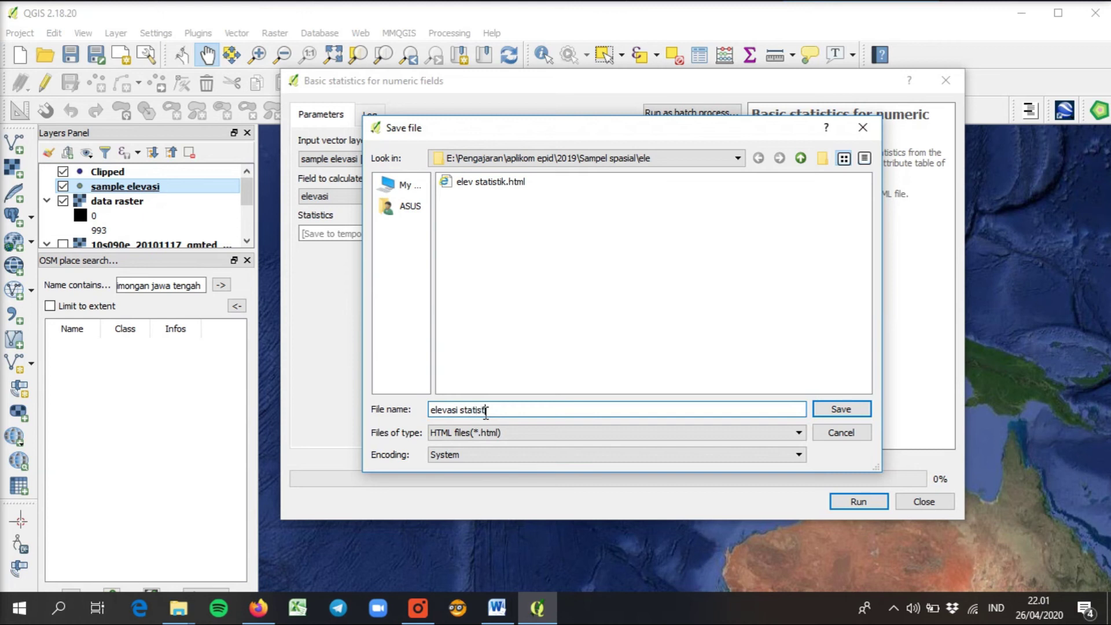
text(ik)
click(848, 409)
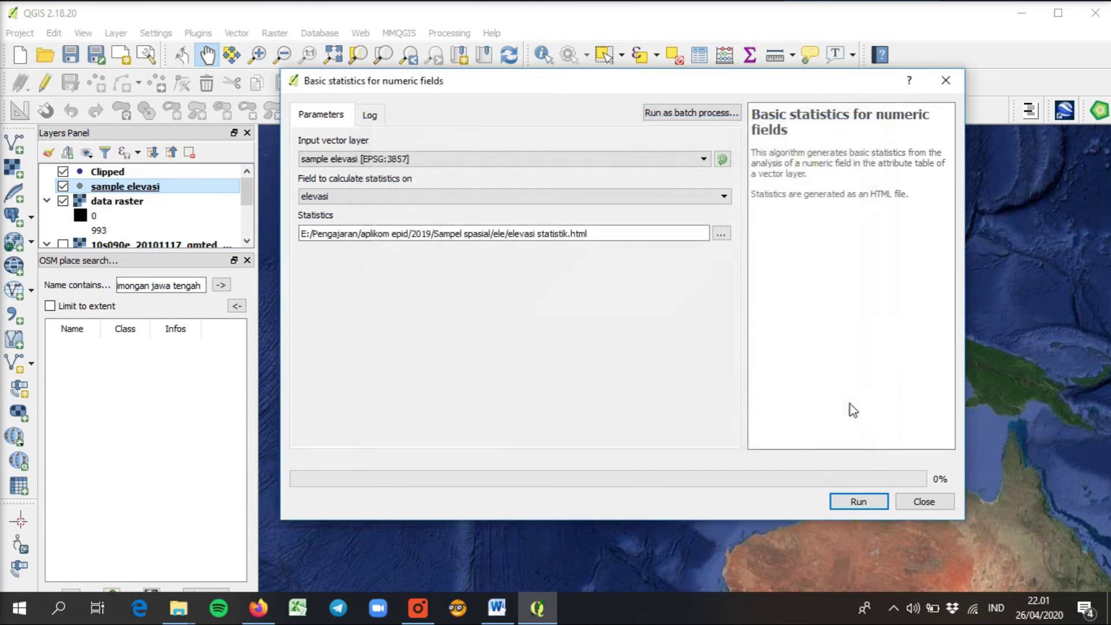
click(860, 502)
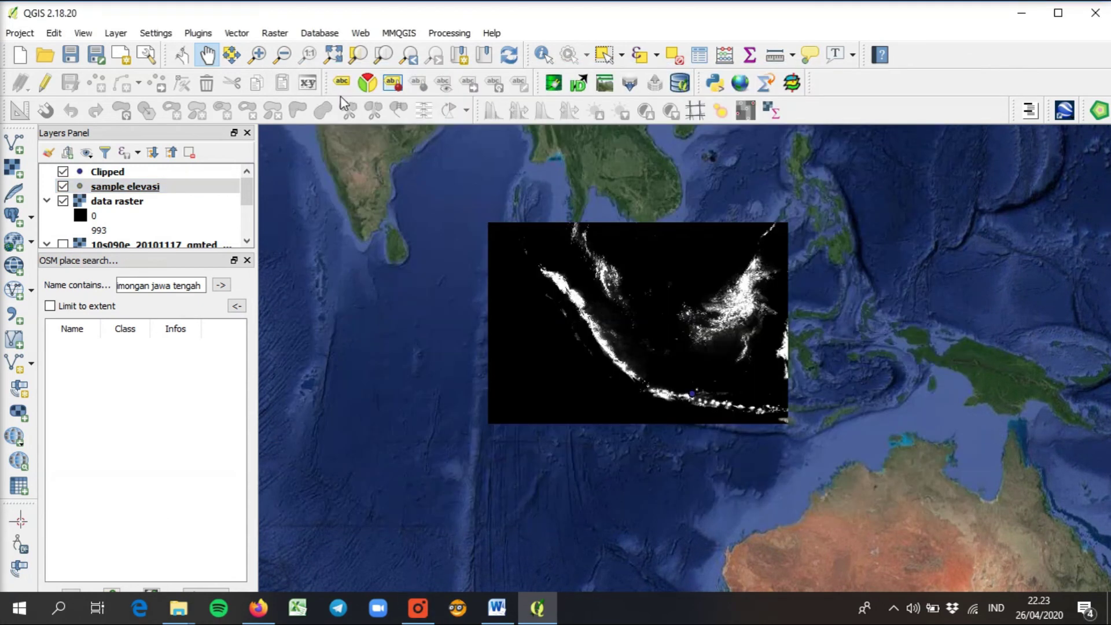
Step: Run Basic statistics for numeric fields again on the elevasi field of sample elevasi, with output to a temporary file
click(237, 33)
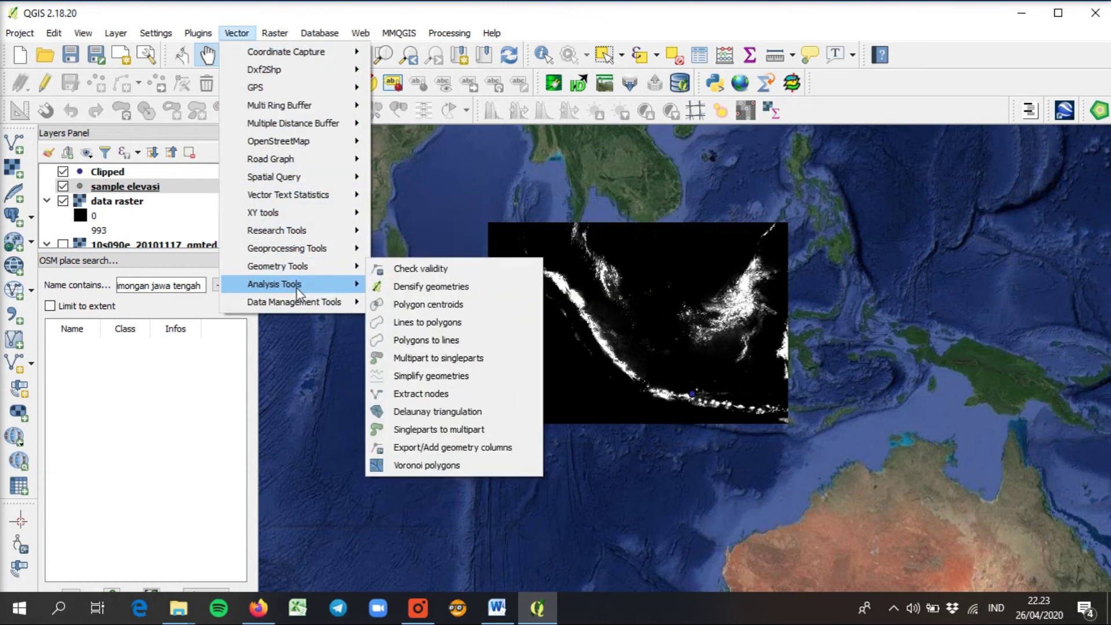
mouse_move(298, 290)
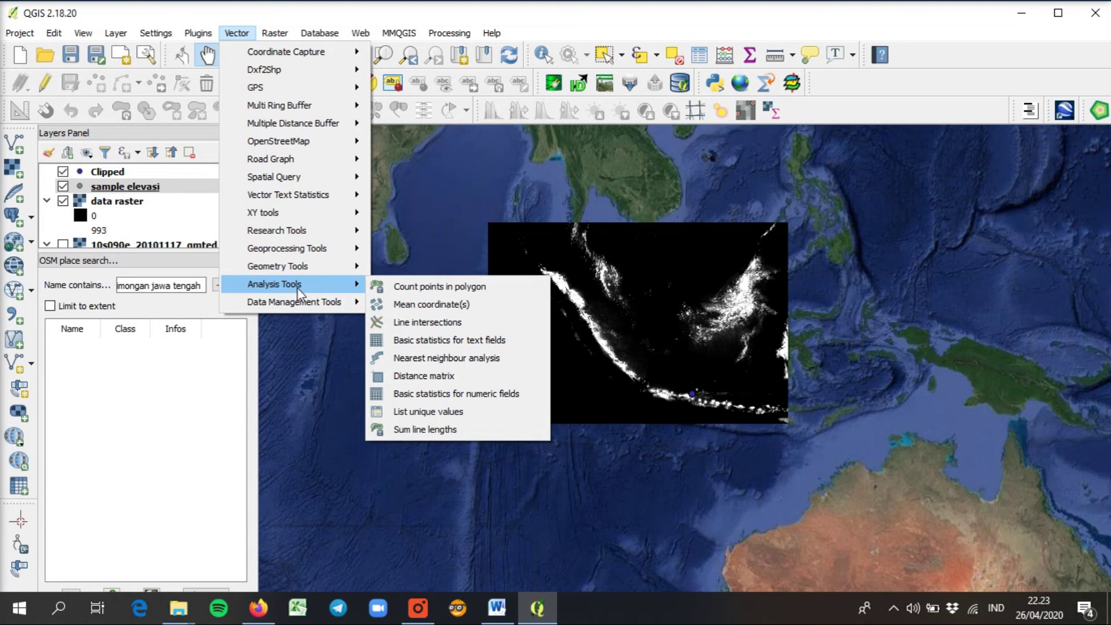
click(439, 395)
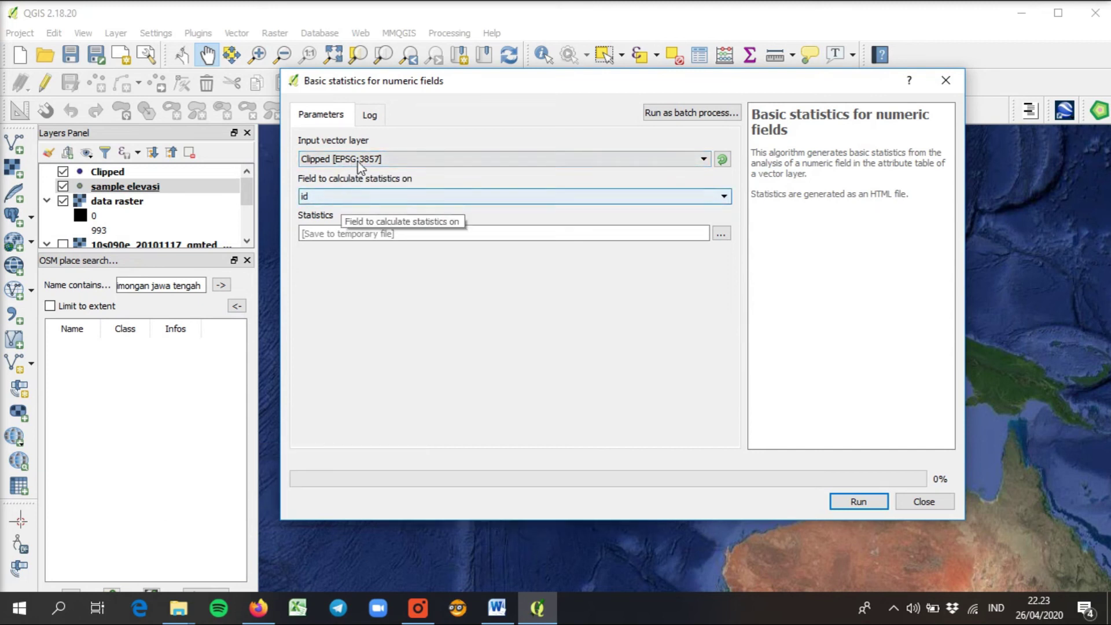
click(382, 161)
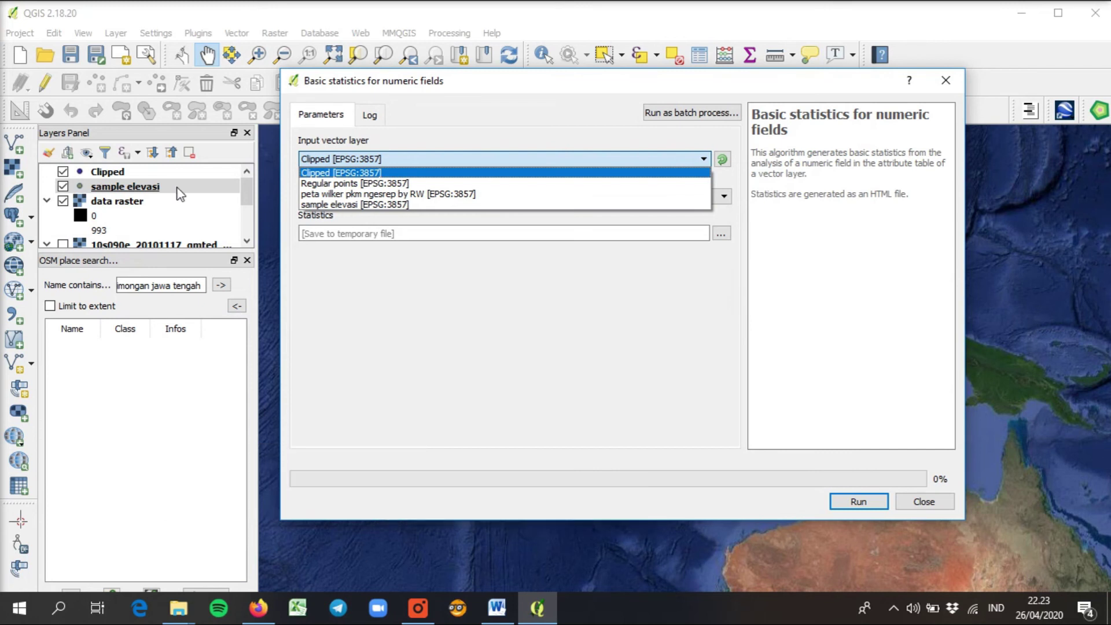
click(360, 206)
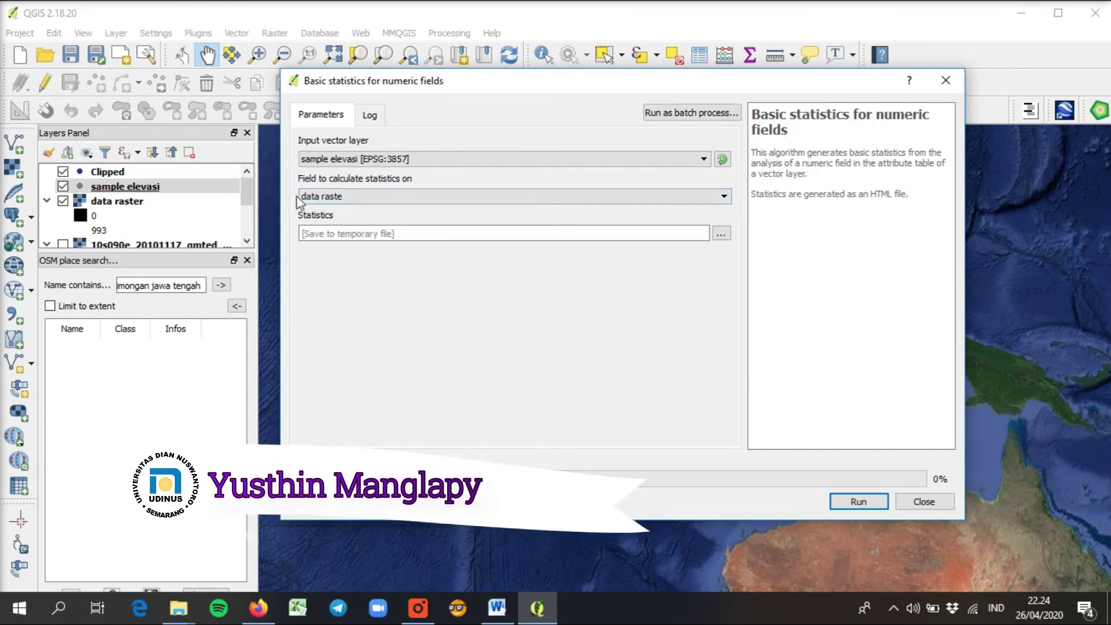
click(335, 197)
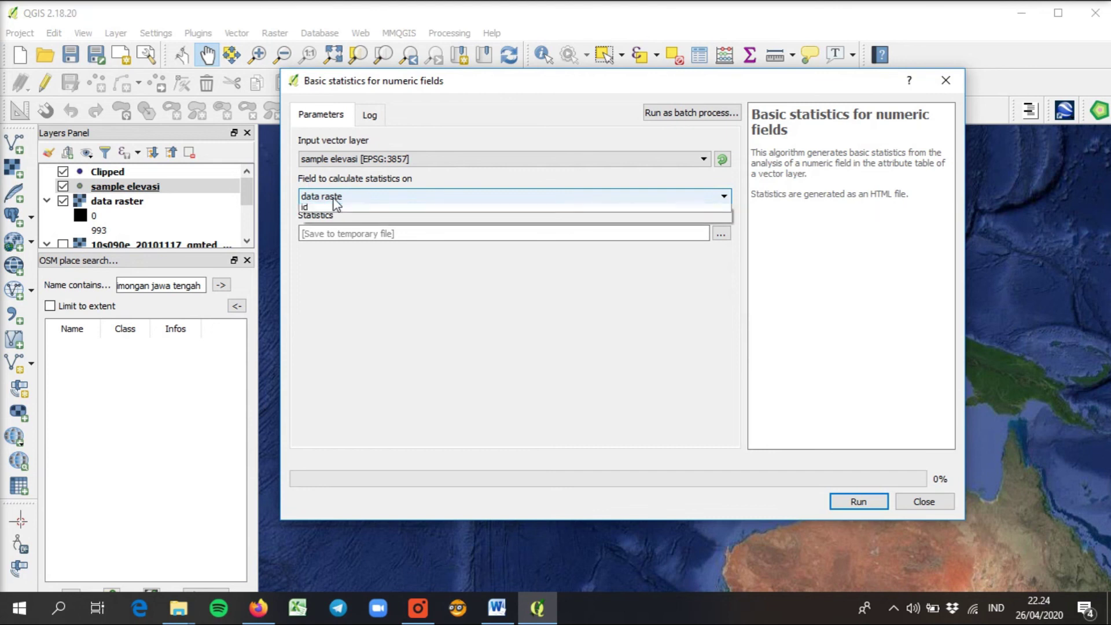
click(335, 217)
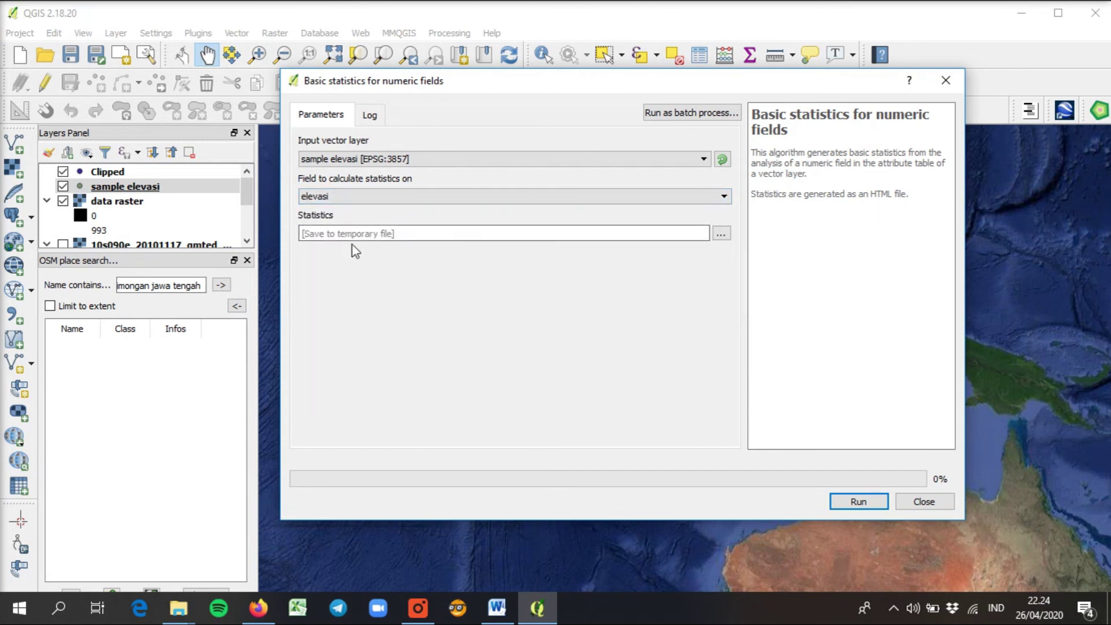
click(720, 233)
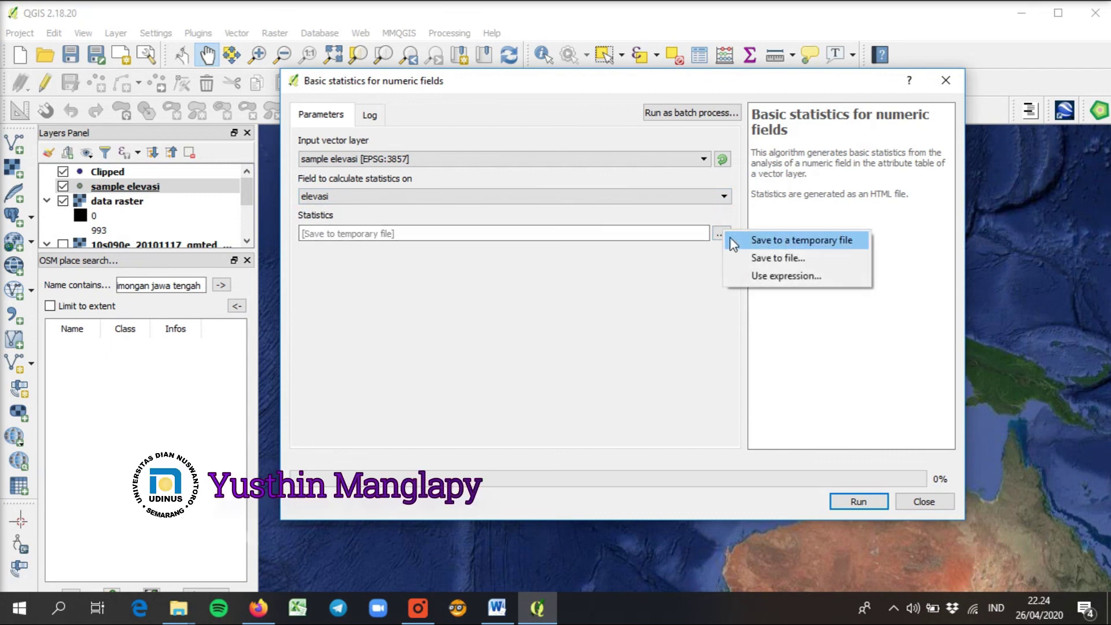
click(475, 288)
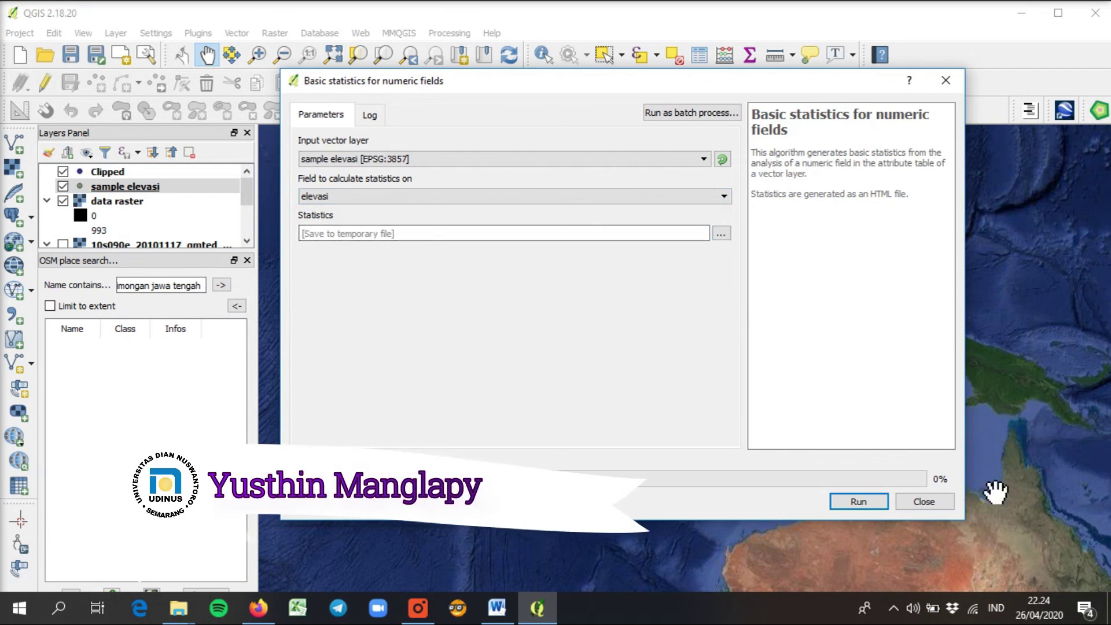
click(859, 502)
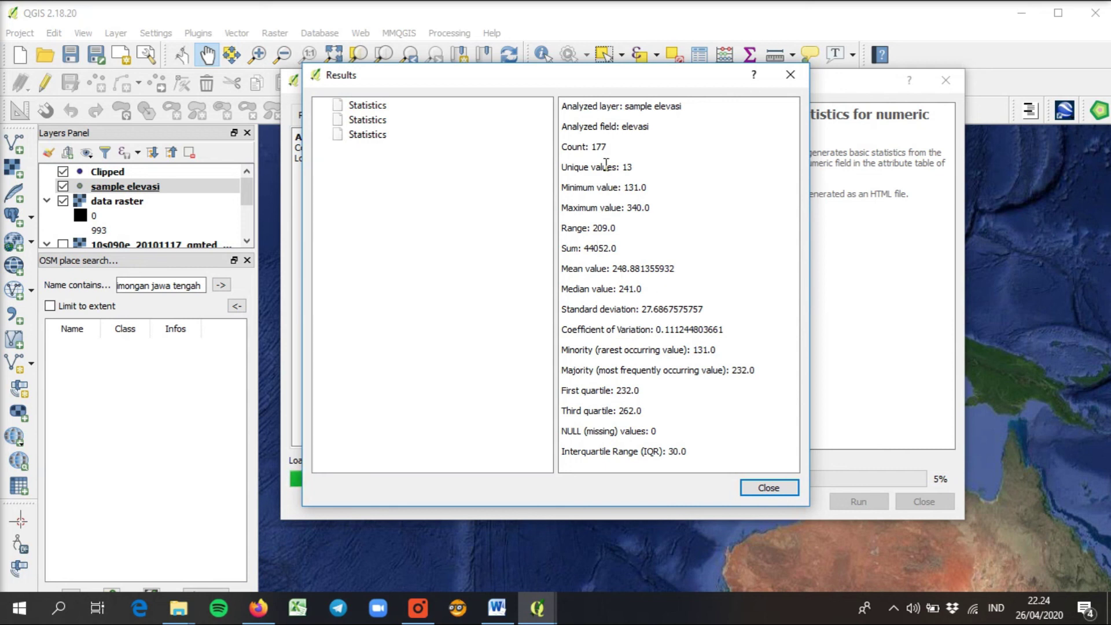
Step: Examine the count, maximum value and mean value in the elevasi statistics results
drag(593, 150, 610, 149)
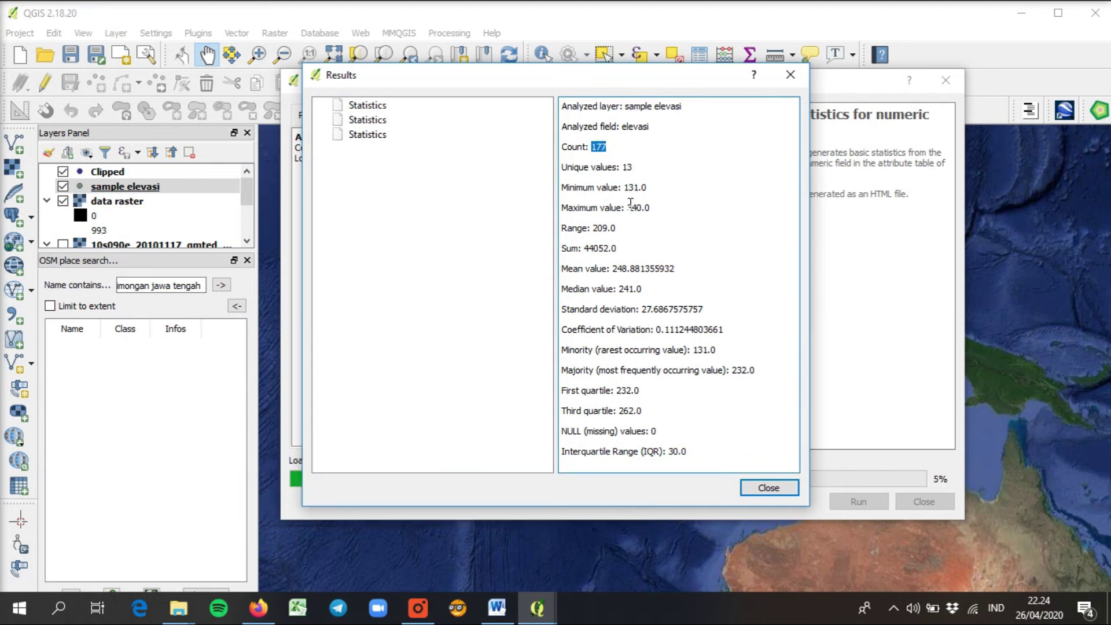
drag(628, 207, 643, 209)
click(562, 269)
drag(576, 270, 614, 274)
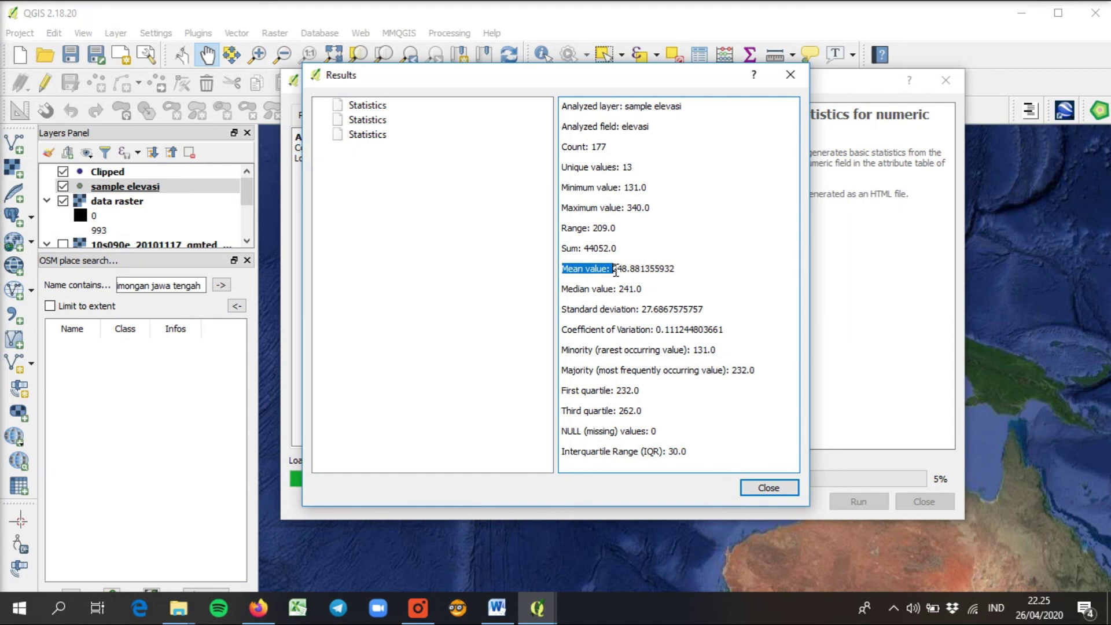
click(625, 272)
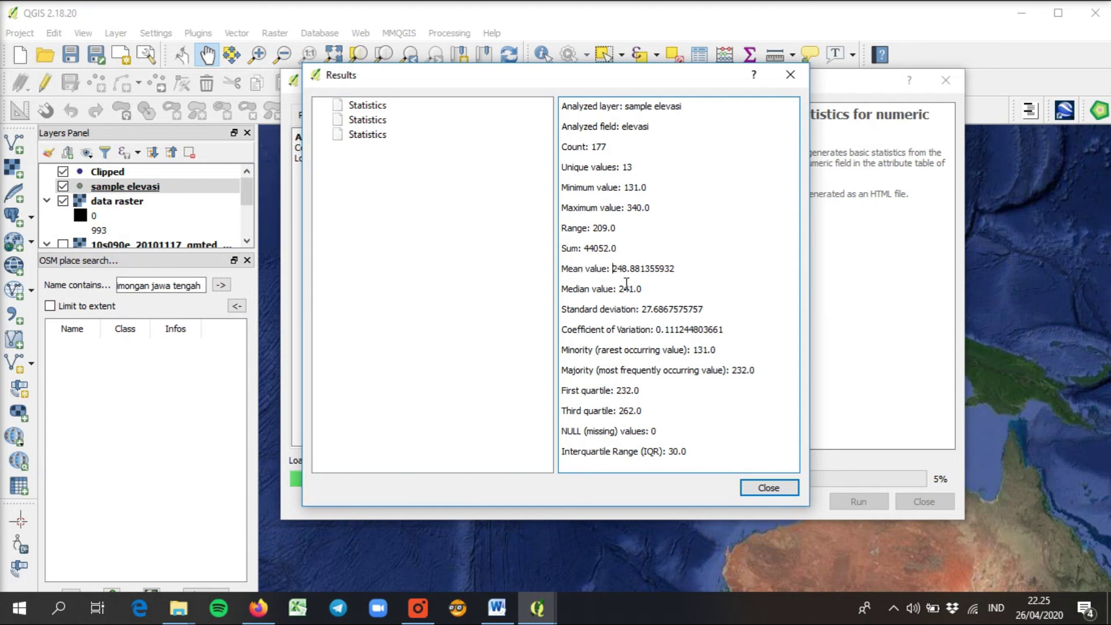